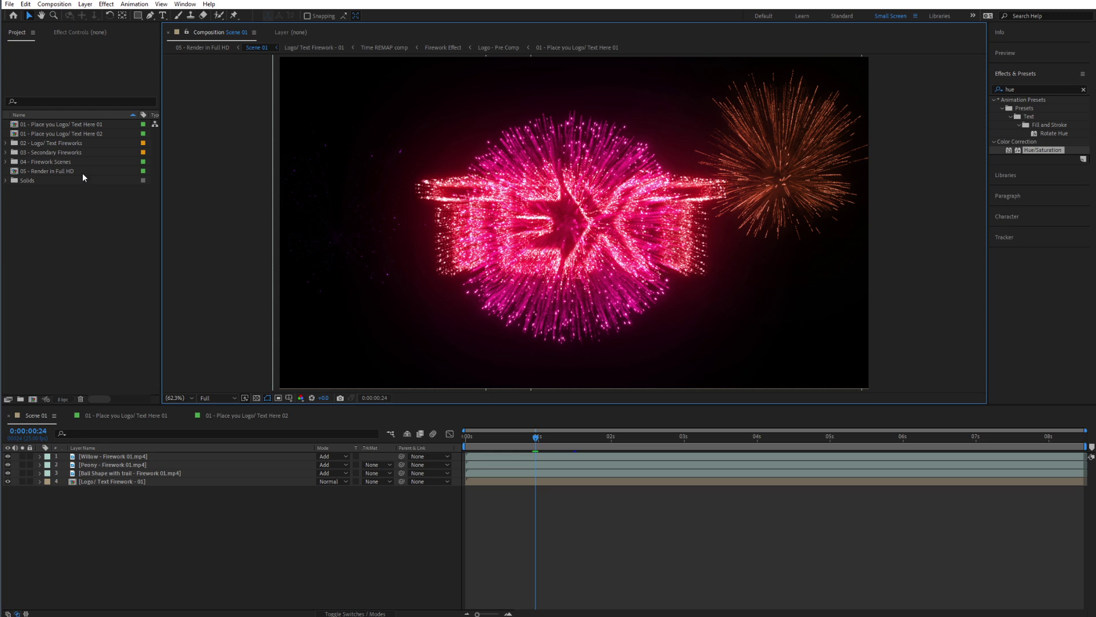
Browse the logo placeholder comps and peek inside the Logo/Text and Secondary Fireworks folders
click(49, 126)
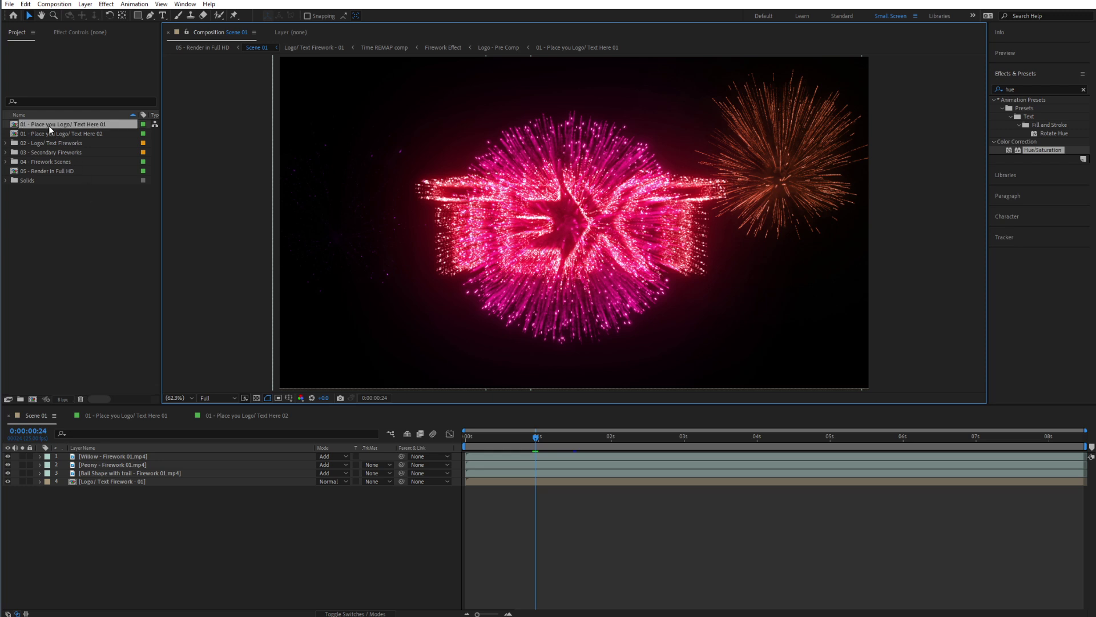
key(Down)
key(Up)
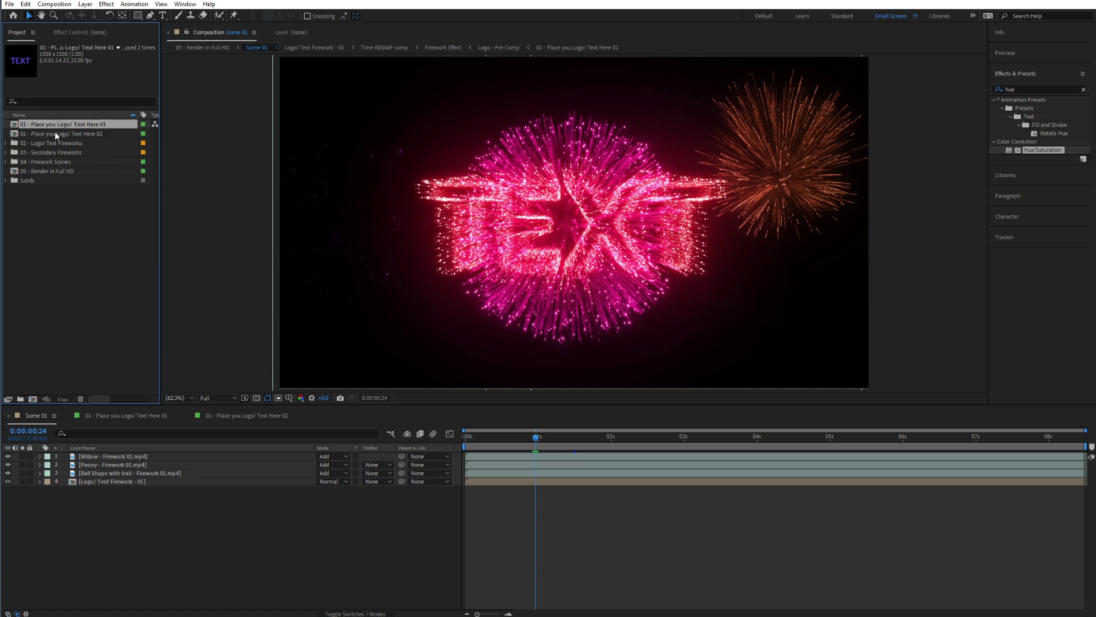
click(48, 143)
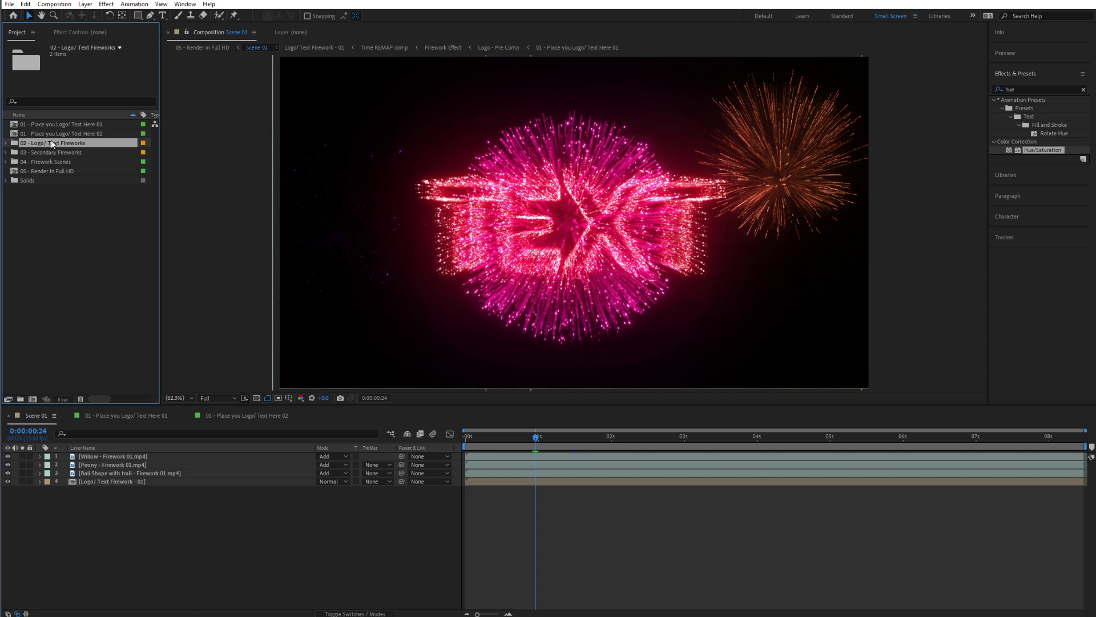
click(6, 143)
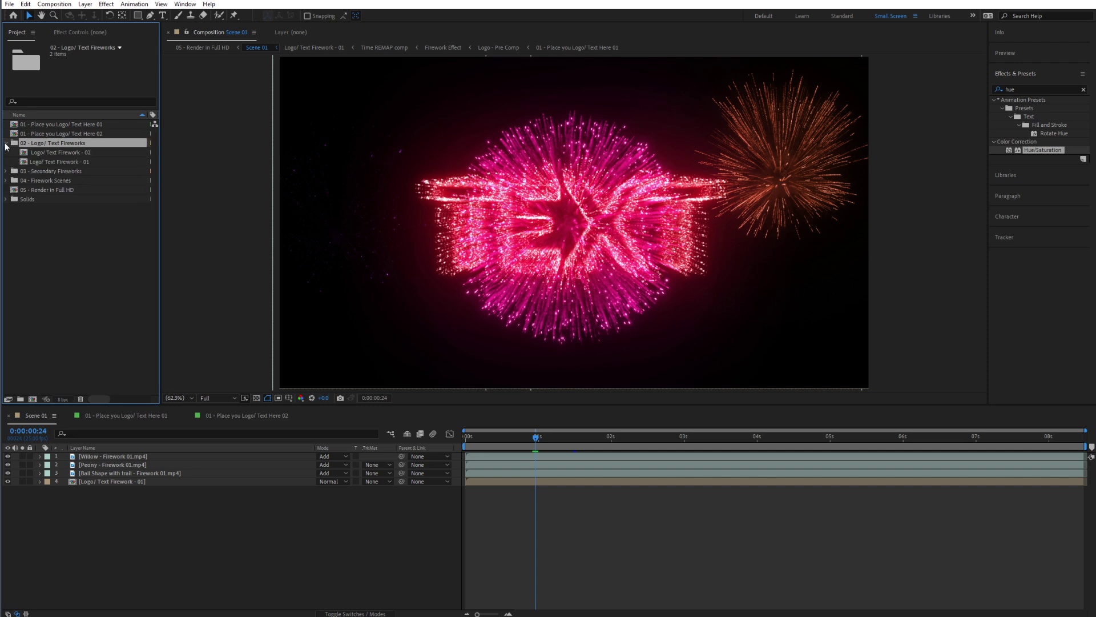
click(6, 144)
click(41, 153)
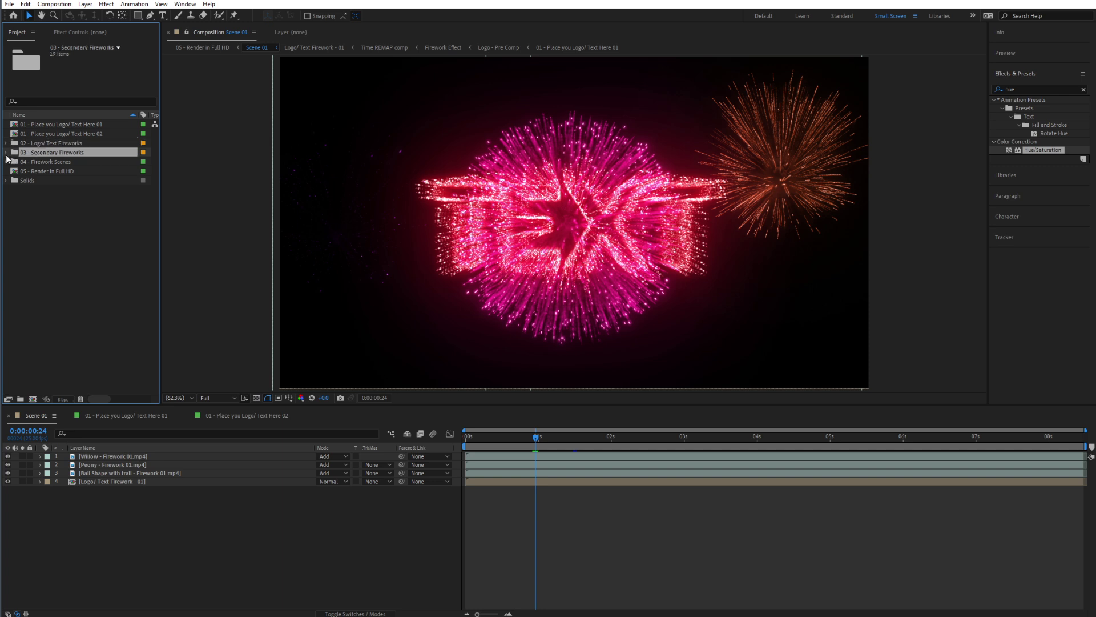
click(6, 153)
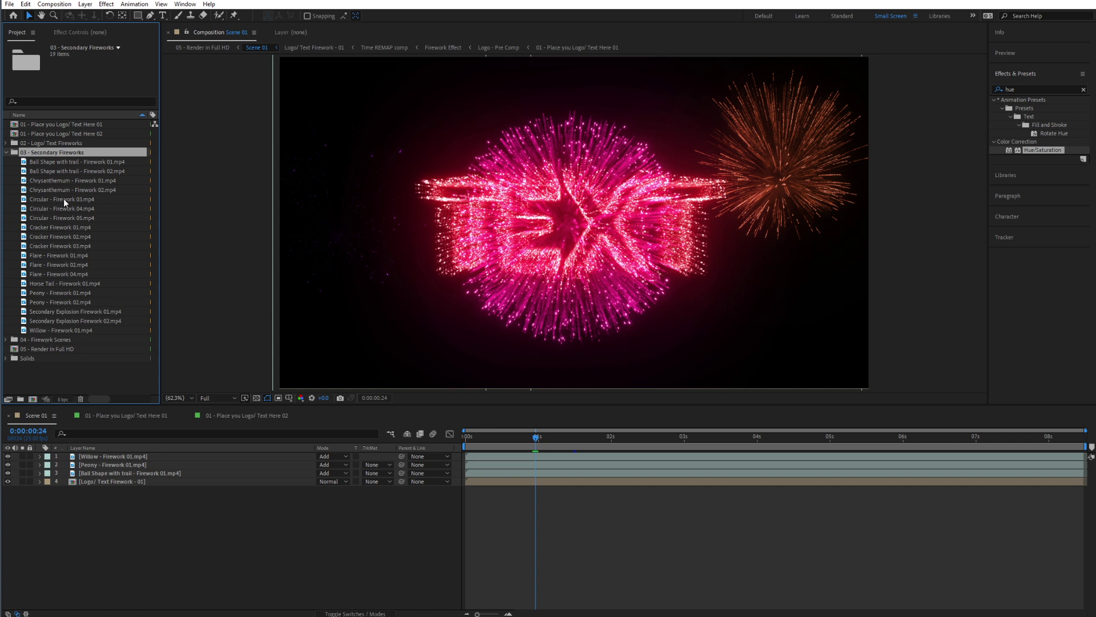
click(6, 152)
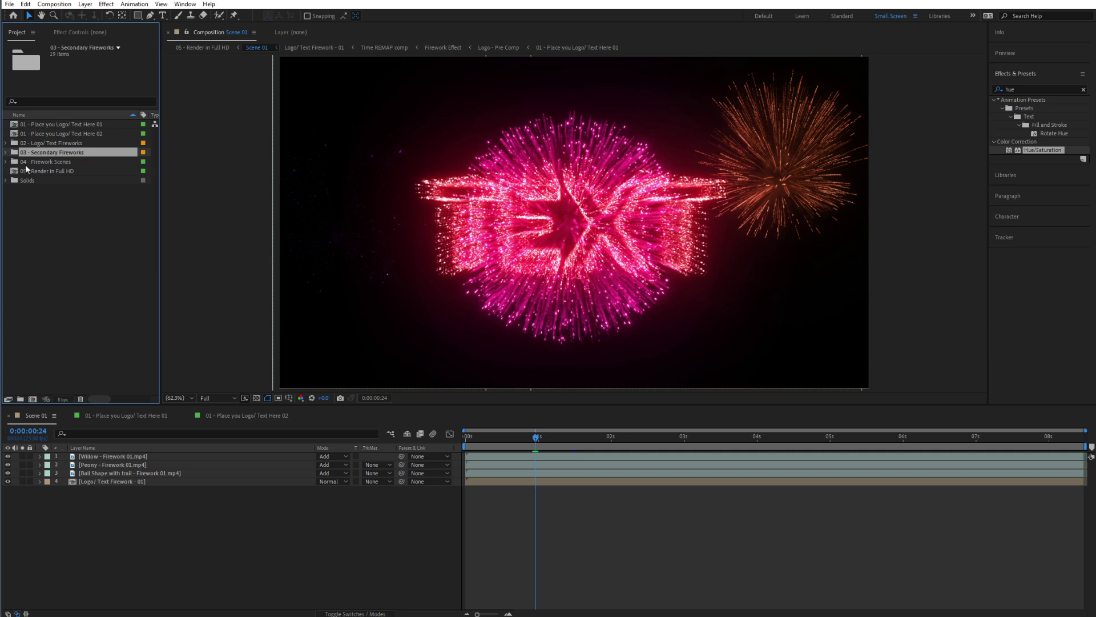
Expand 04 - Firework Scenes to list Custom Scene and Scene 01 through Scene 08
click(49, 163)
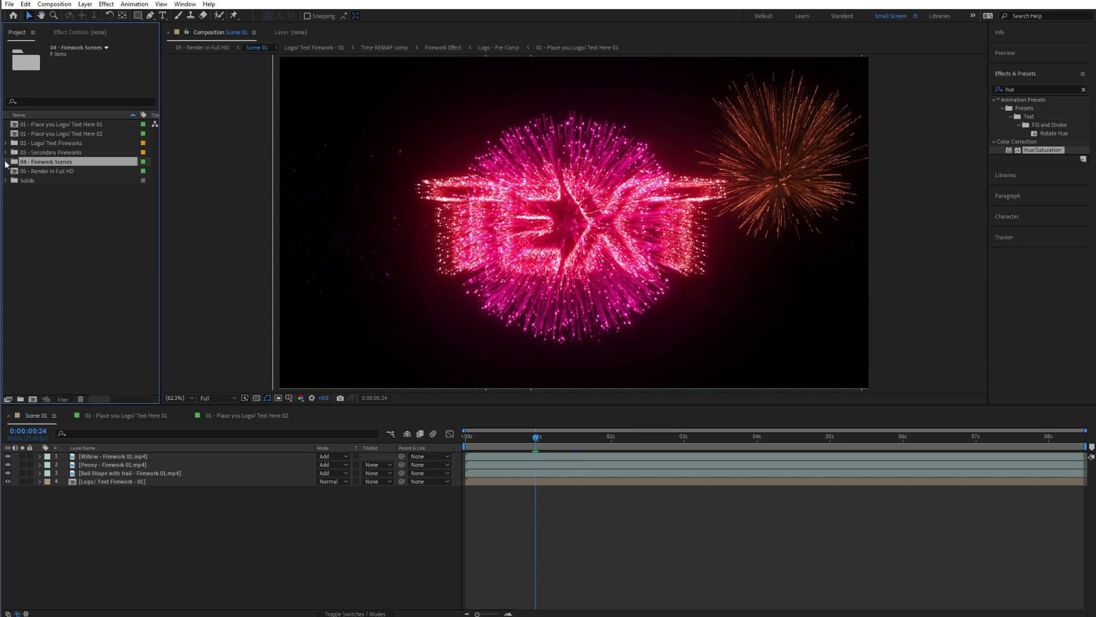
click(6, 162)
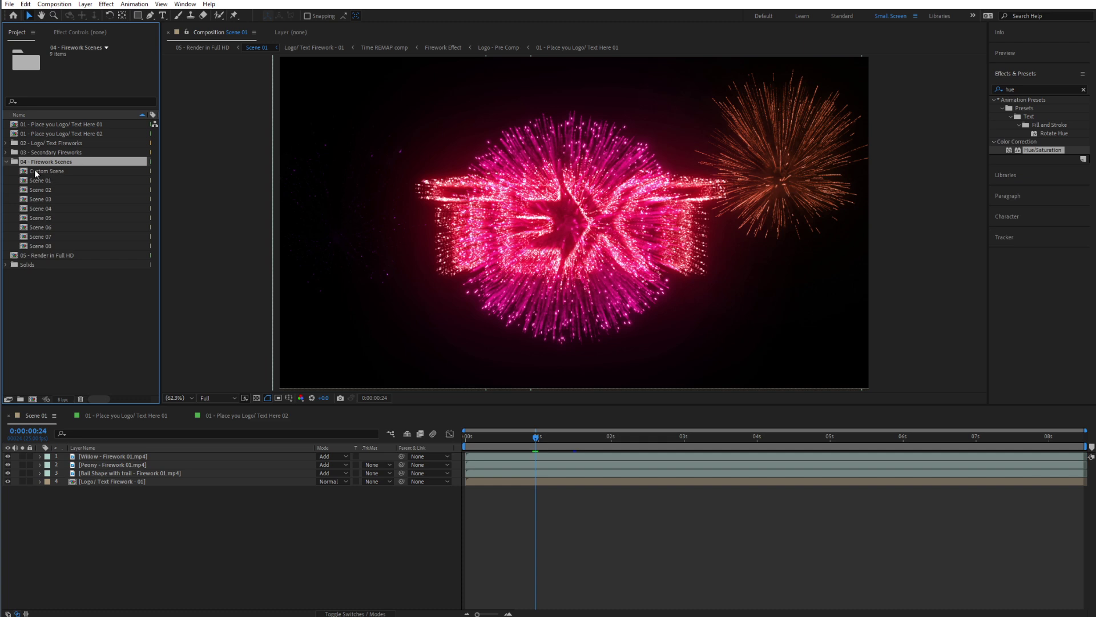
click(7, 163)
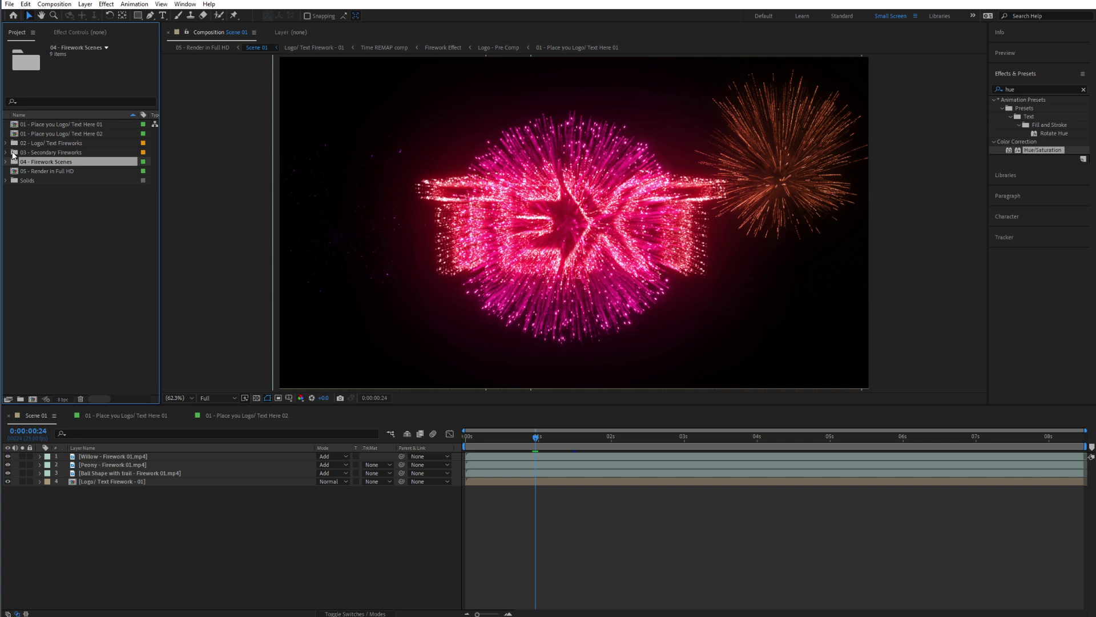
click(6, 162)
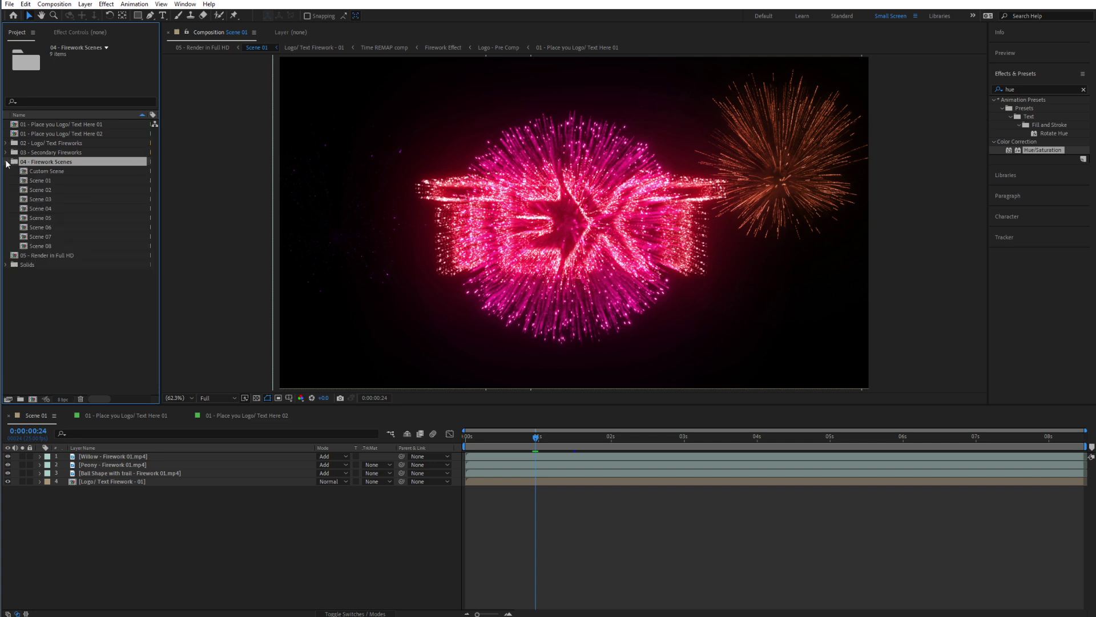
Open Scene 03 and preview its purple and red TEXT fireworks at frame 22
double_click(40, 199)
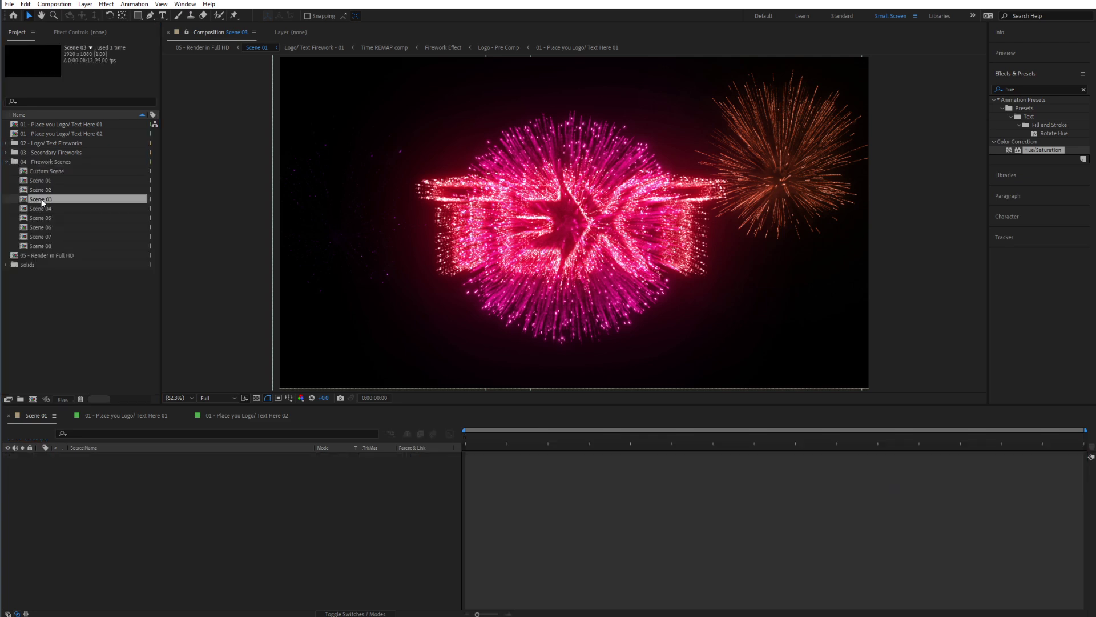
drag(450, 442, 434, 444)
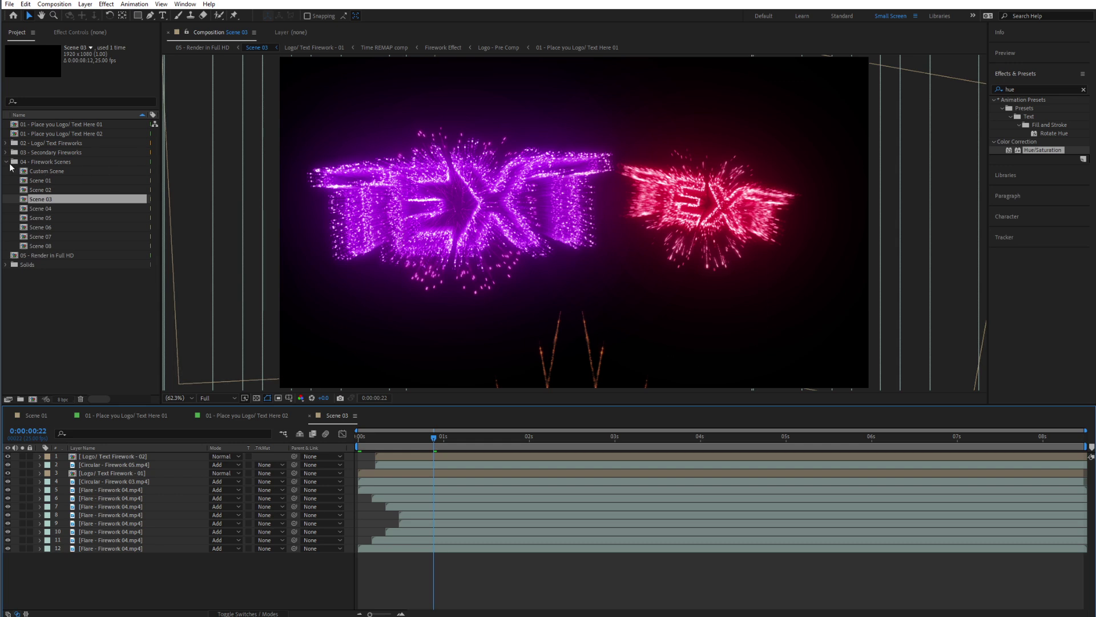
click(7, 162)
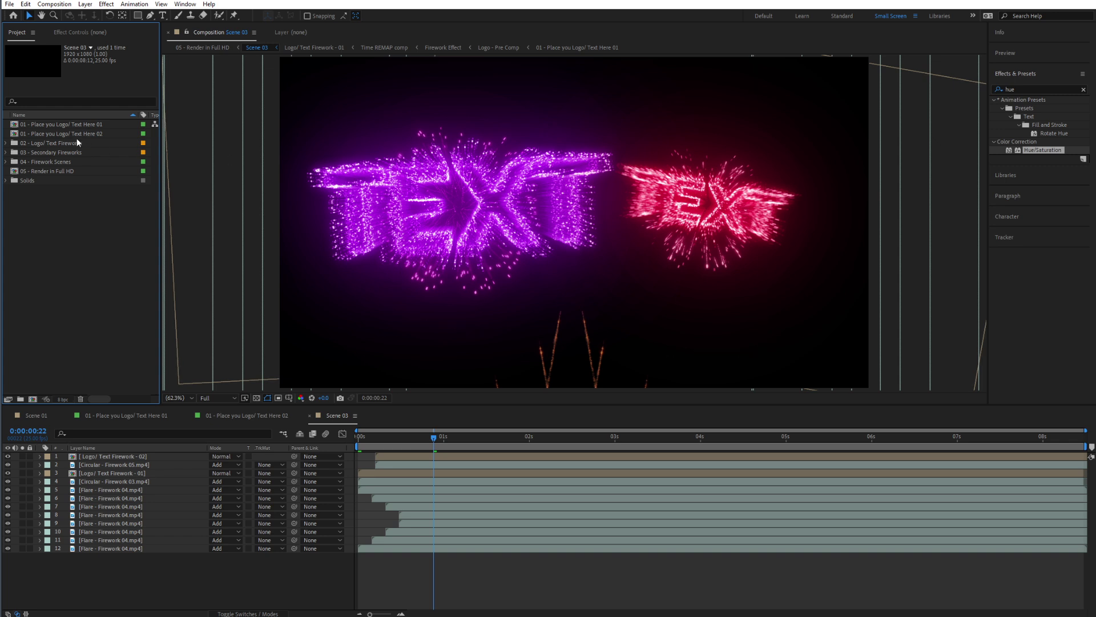
Change the text in placeholder composition 01 to ANY
double_click(45, 124)
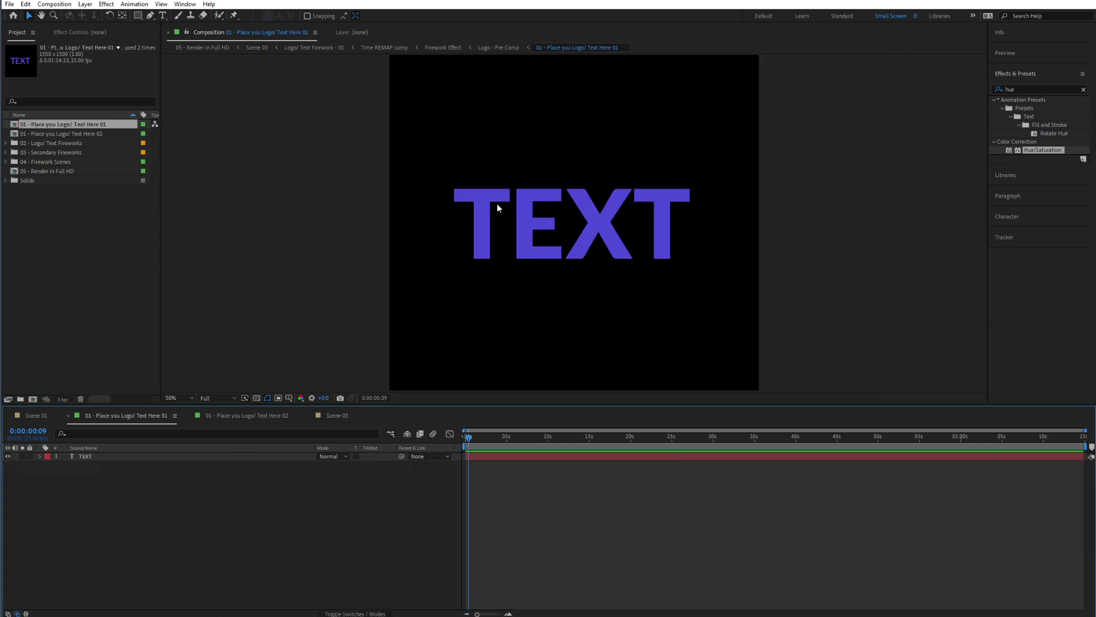
click(543, 209)
double_click(575, 210)
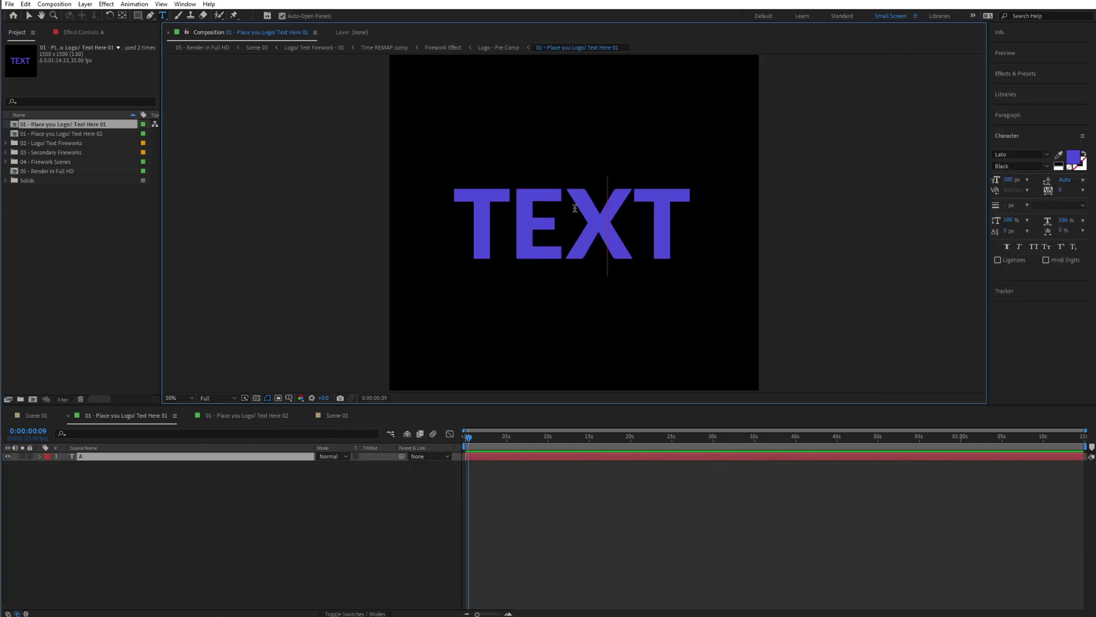
text(ANY)
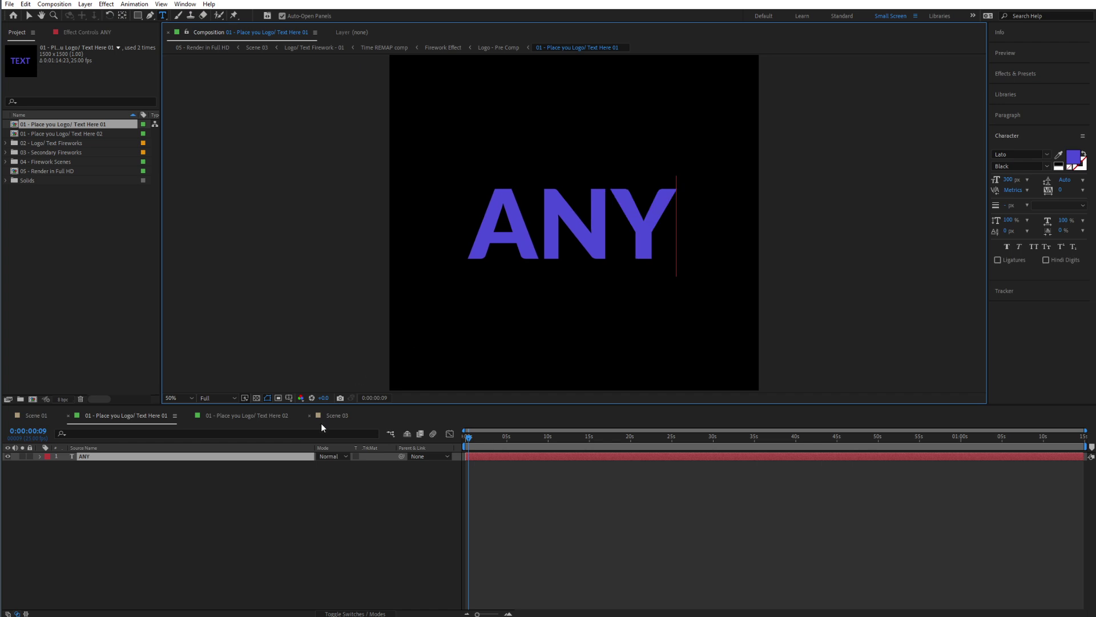
click(233, 494)
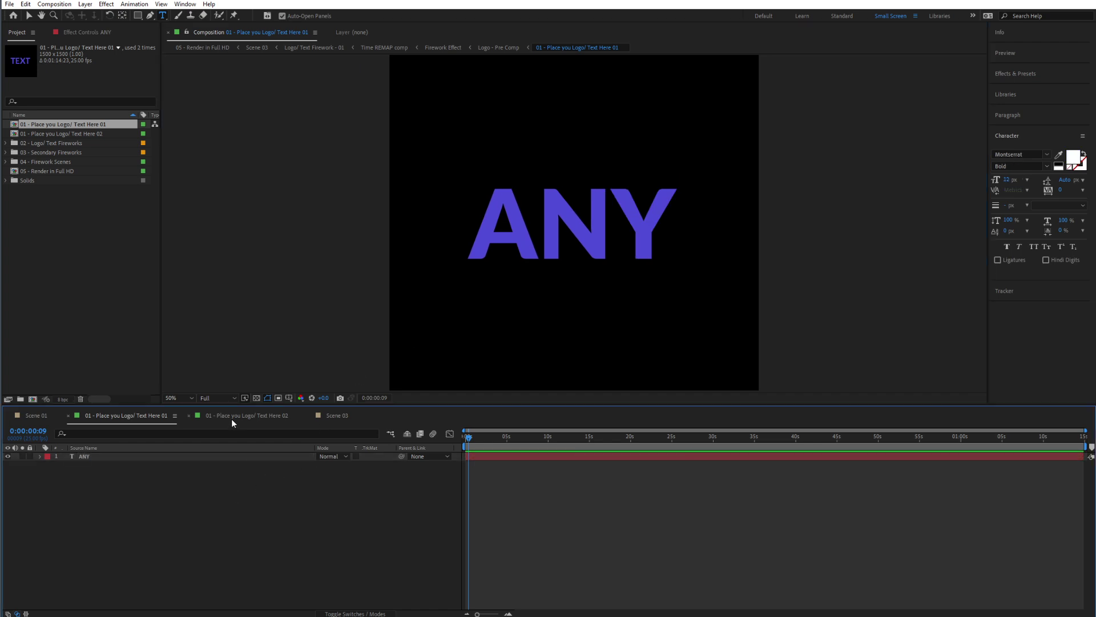
Change placeholder 02's text to TITLE and go back to the Scene 03 timeline
double_click(39, 132)
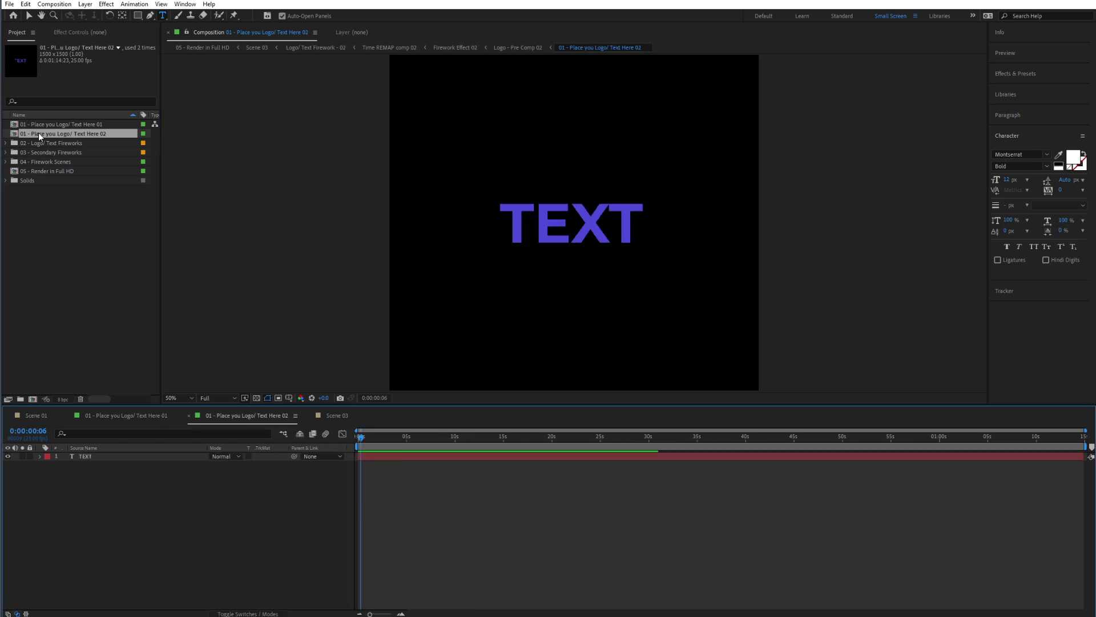
double_click(614, 214)
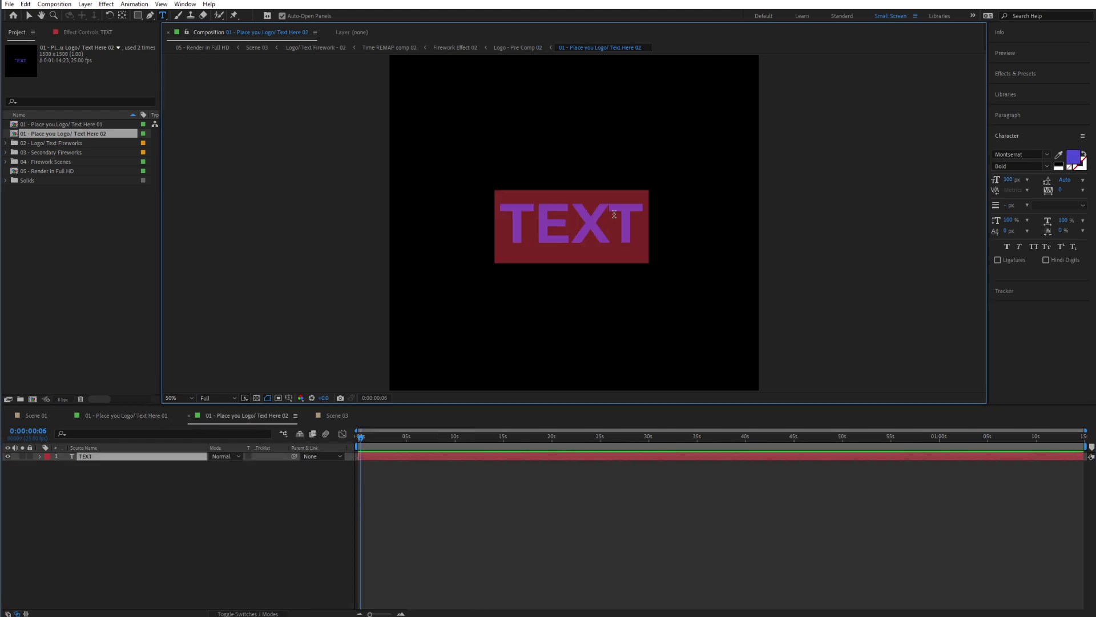
text(TITLE)
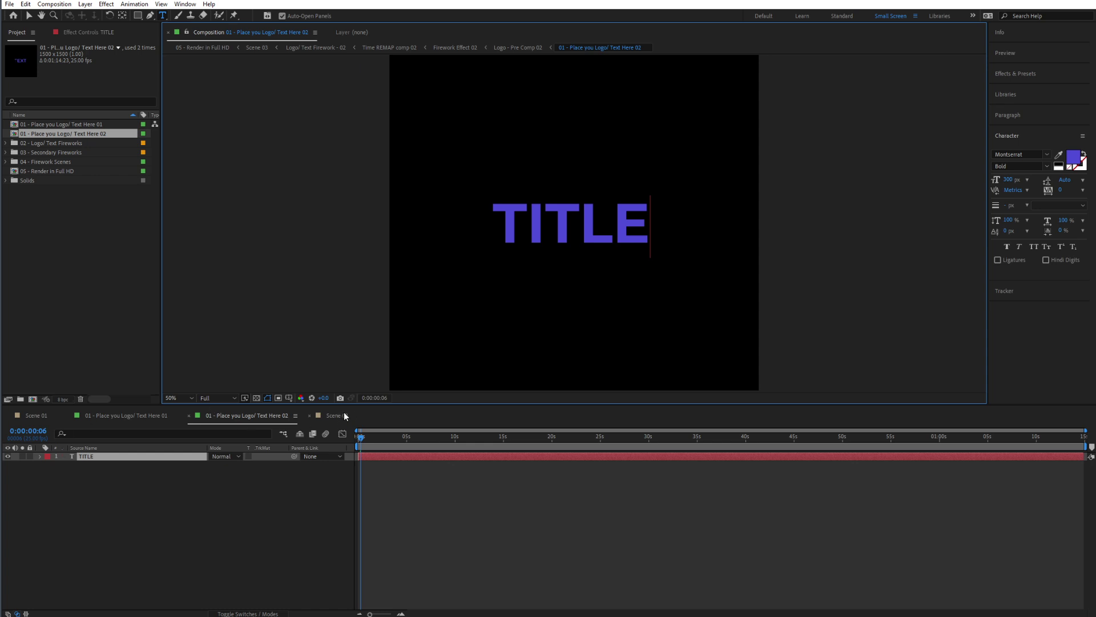
click(337, 415)
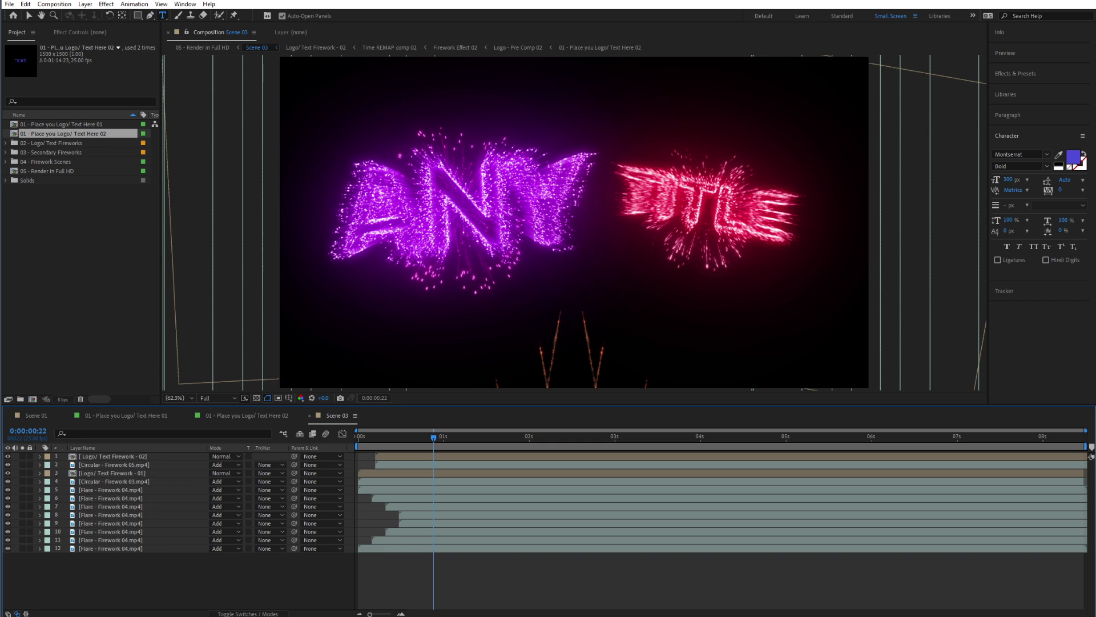
Import the Neuronfx Logo - Icon Illustrator file and bring up placeholder composition 01
key(alt+Tab)
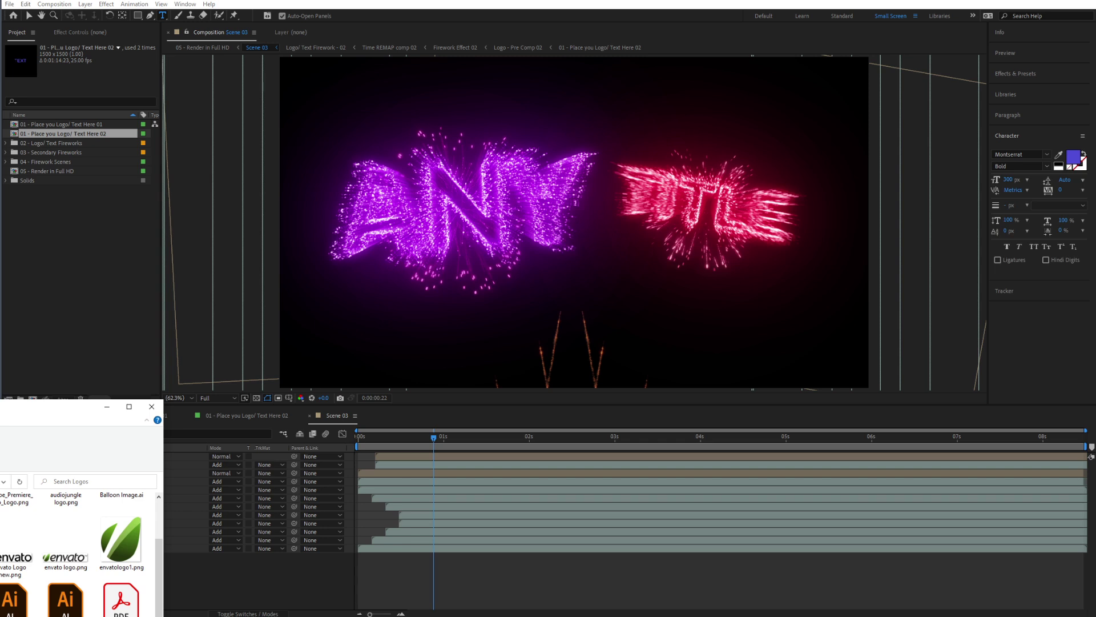
drag(65, 599, 52, 287)
click(743, 510)
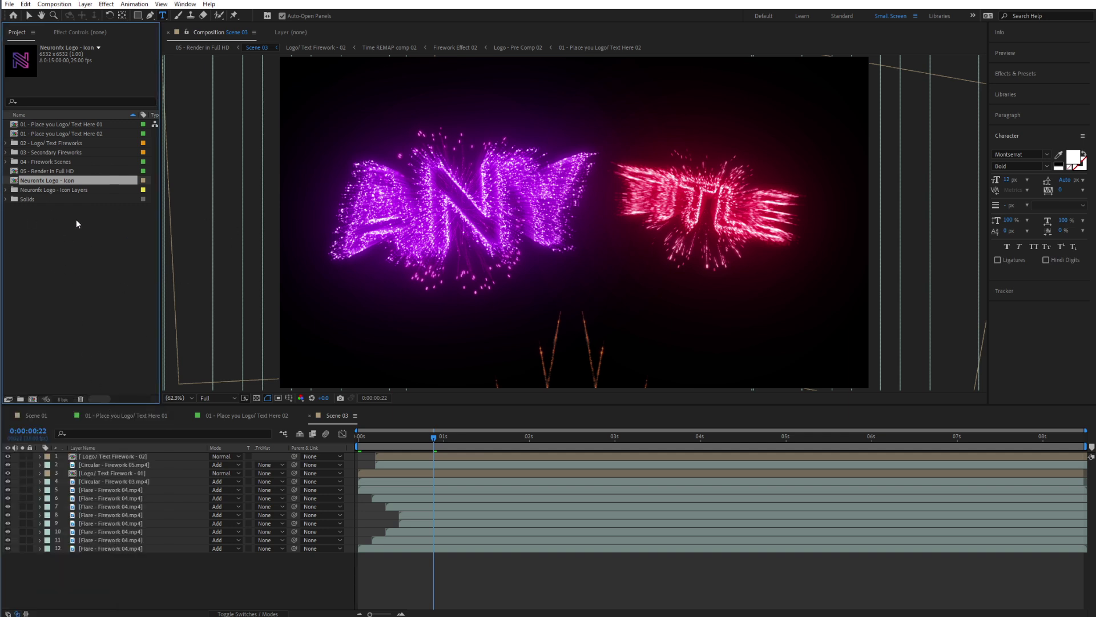
drag(34, 183, 36, 419)
click(121, 417)
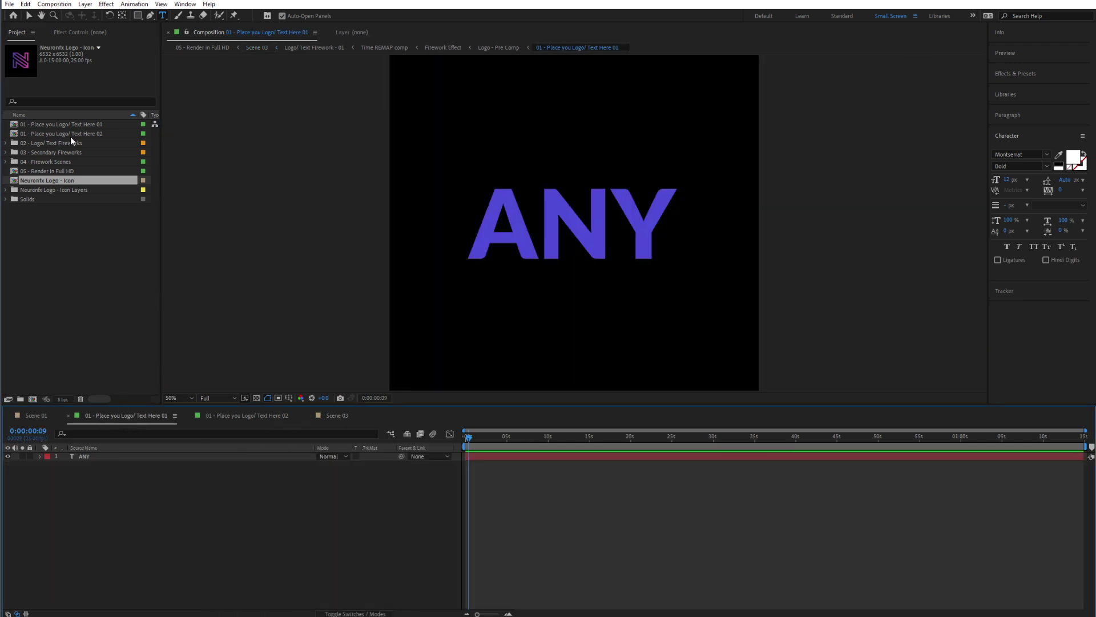
Add the Neuronfx logo as a layer in placeholder 01, scaled down to 24%
click(47, 125)
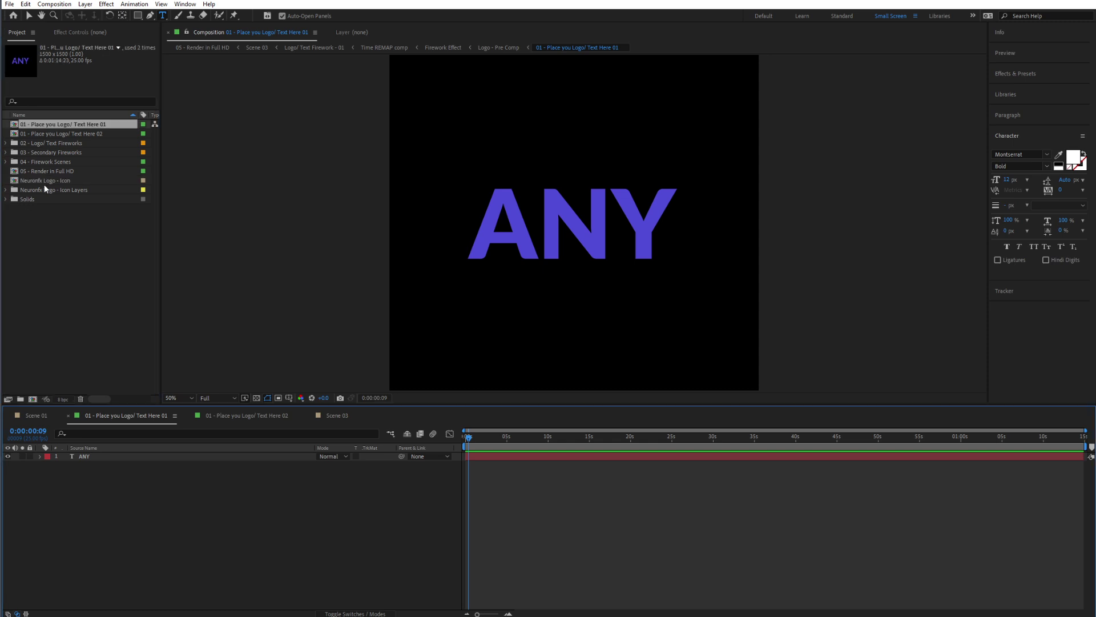
drag(40, 180, 152, 501)
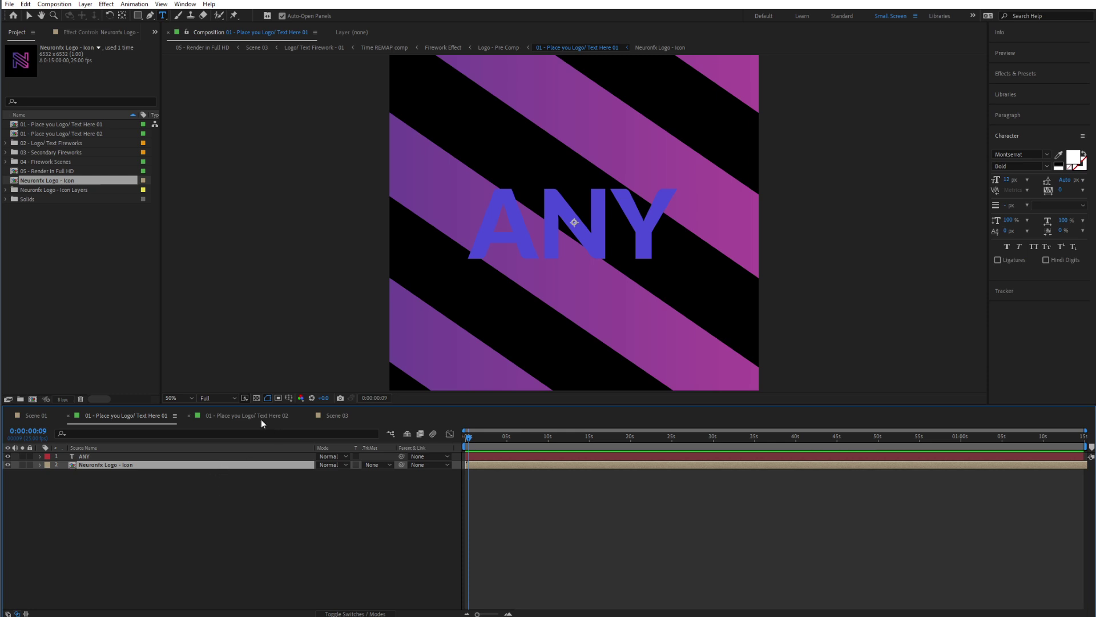
key(s)
drag(335, 478, 289, 468)
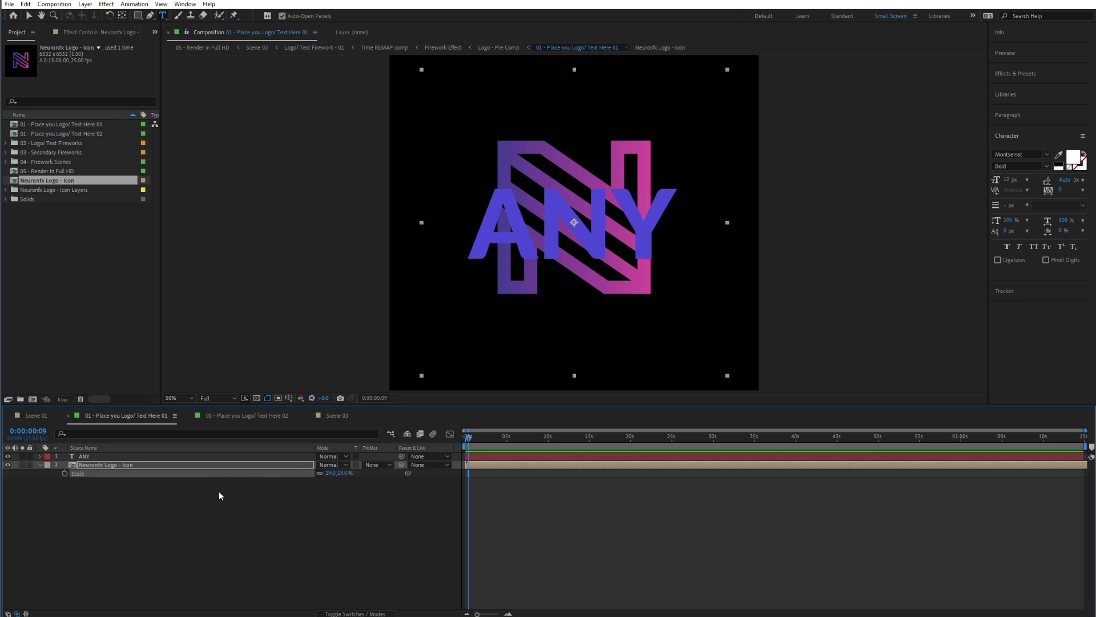
click(39, 464)
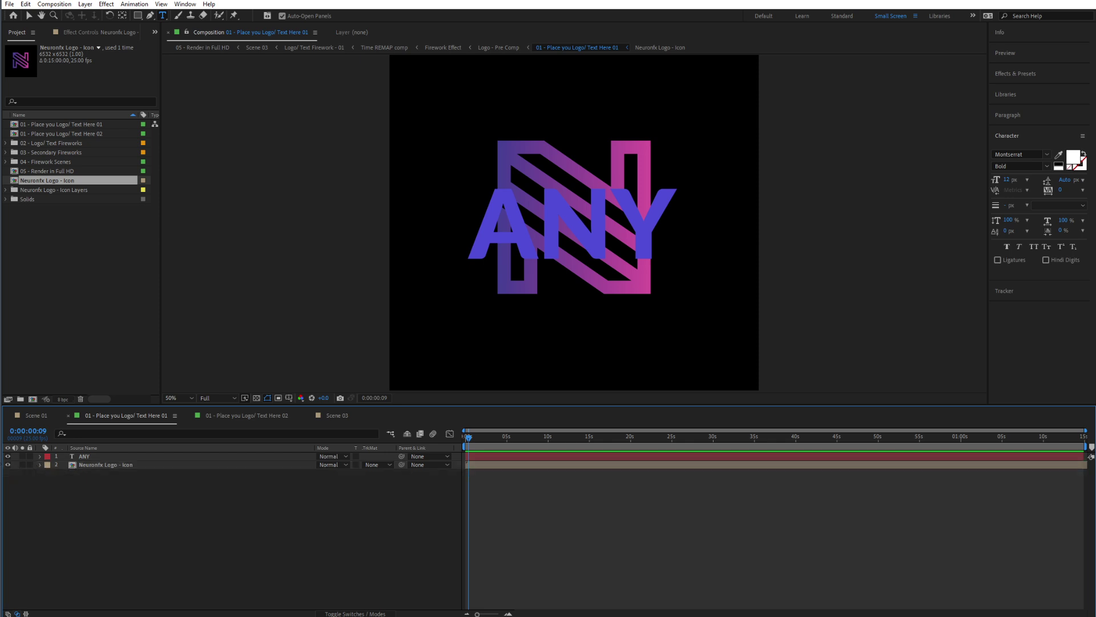
Hide the ANY text layer and check the N logo against the transparency grid
click(7, 457)
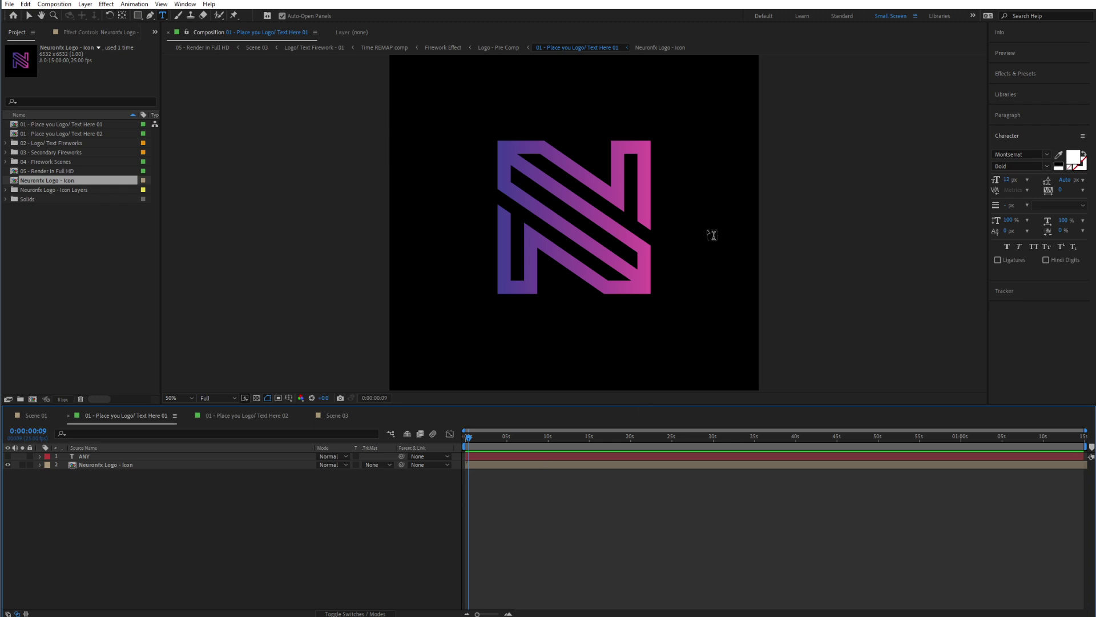
click(28, 17)
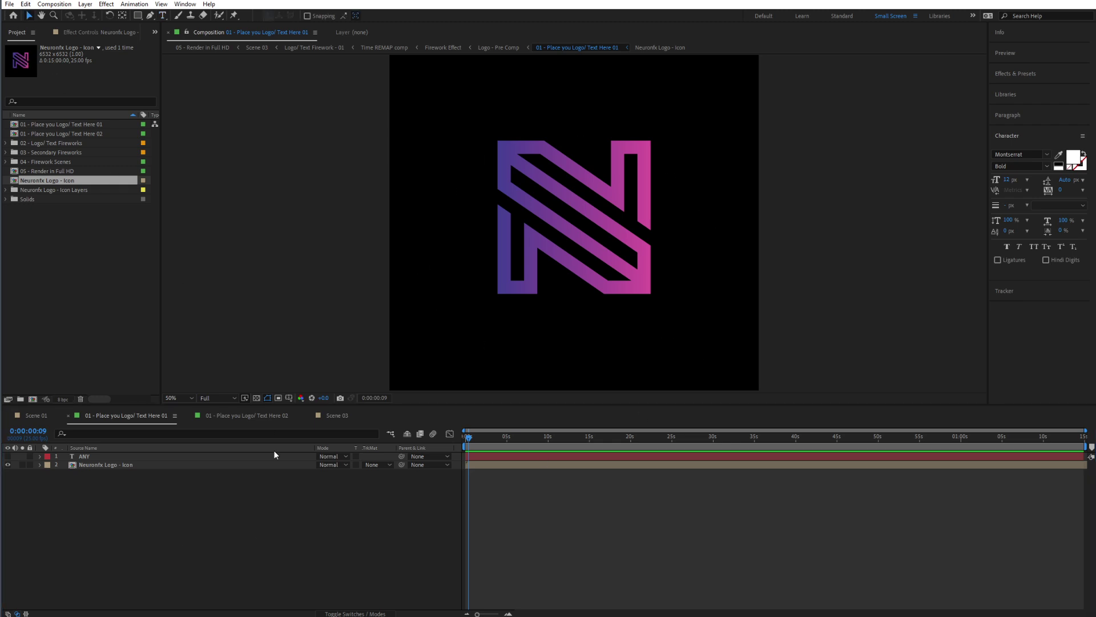
click(256, 398)
key(apostrophe)
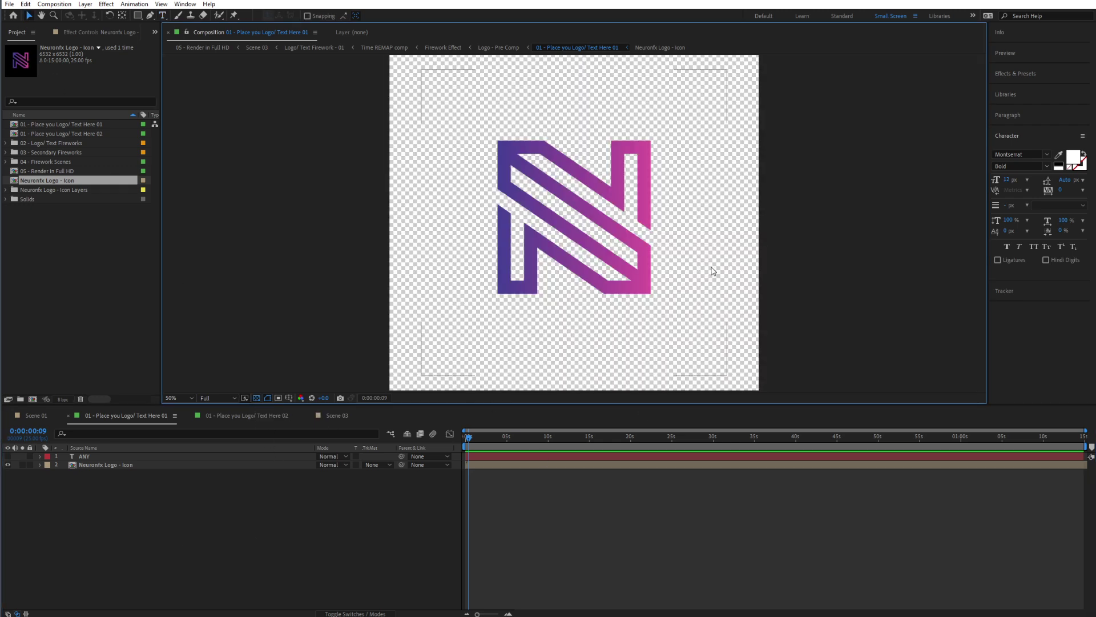
key(apostrophe)
click(255, 398)
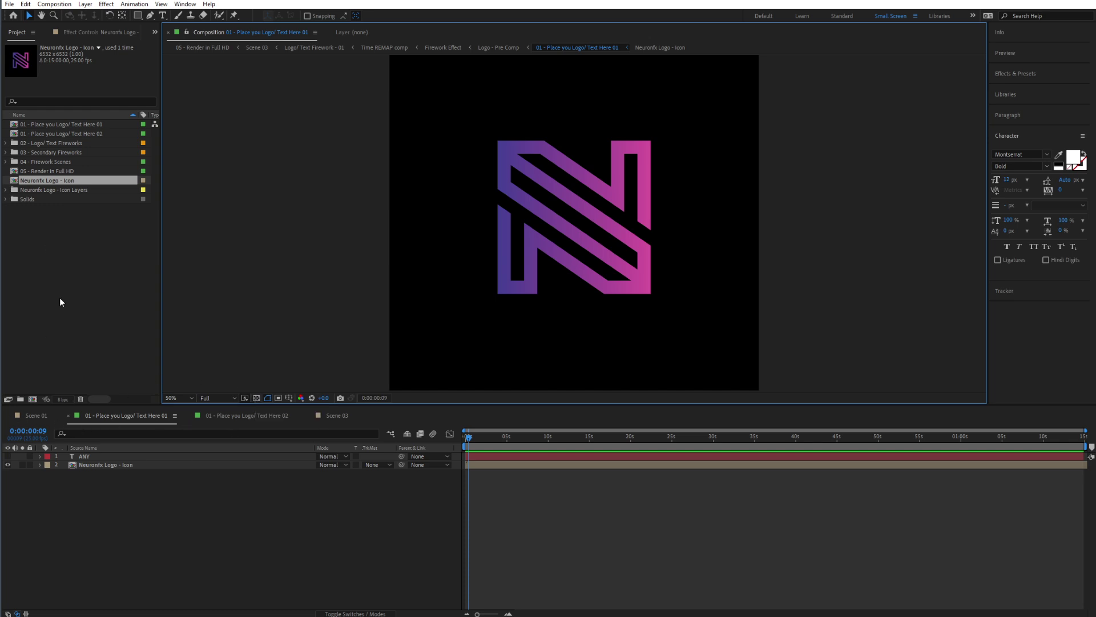
Open the Scene 08 composition from the 04 - Firework Scenes folder
click(333, 416)
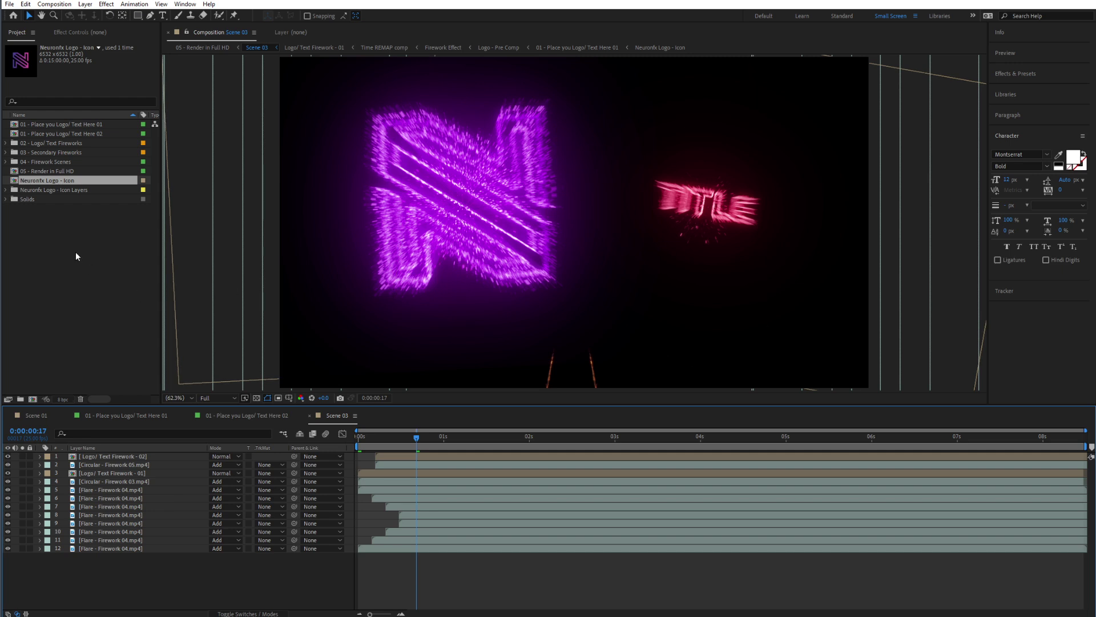
click(6, 163)
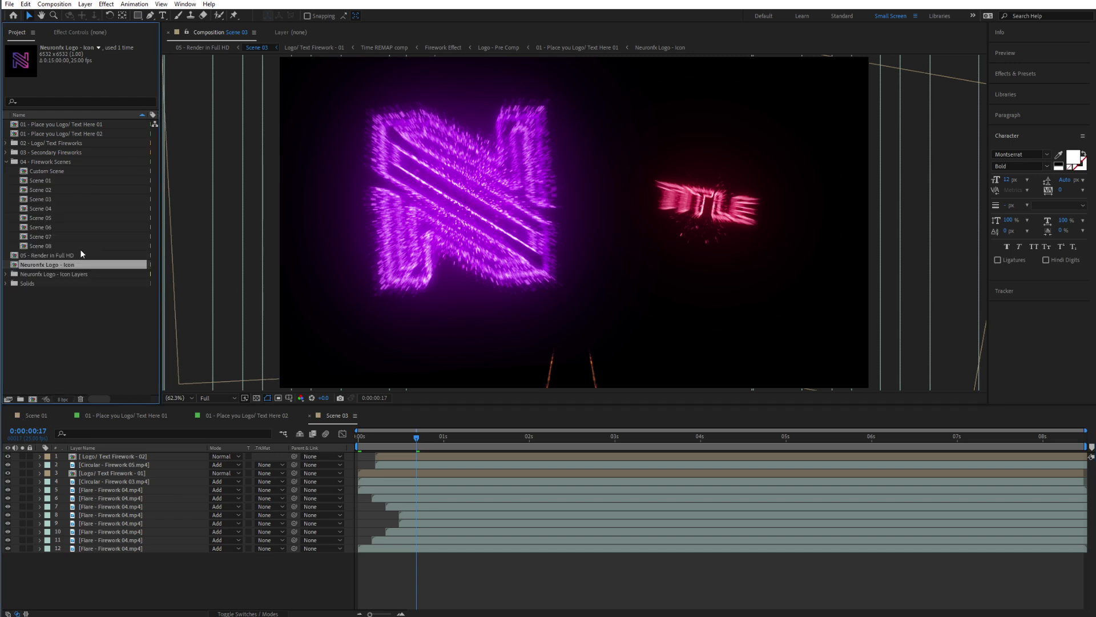
double_click(45, 247)
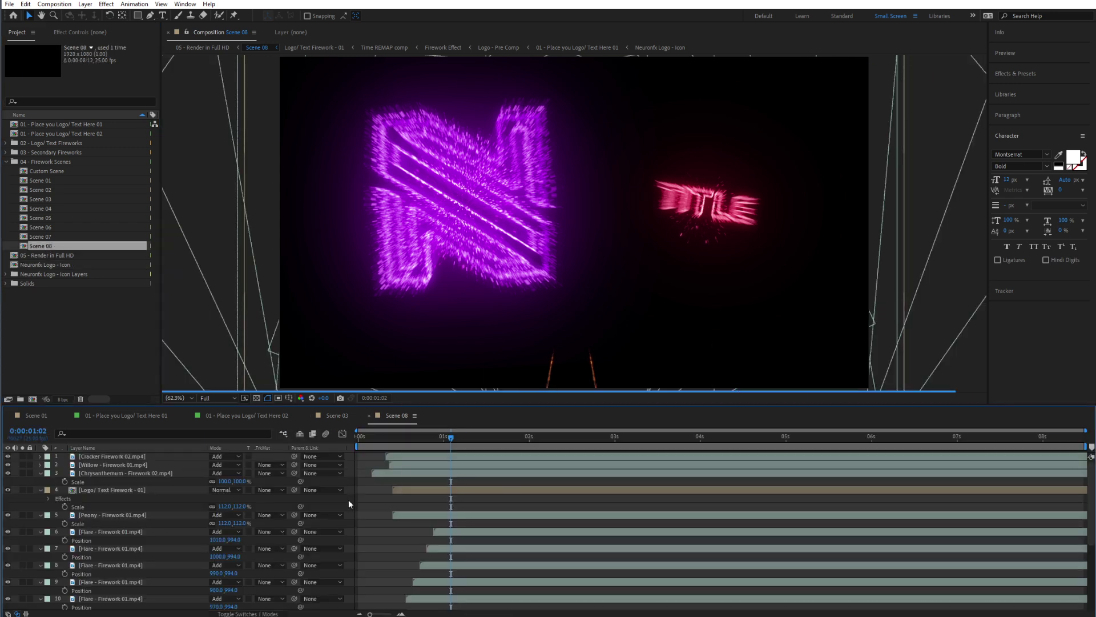
Select the Logo/ Text Firework - 01 layer where the logo appears and show its Effect Controls
key(u)
click(492, 438)
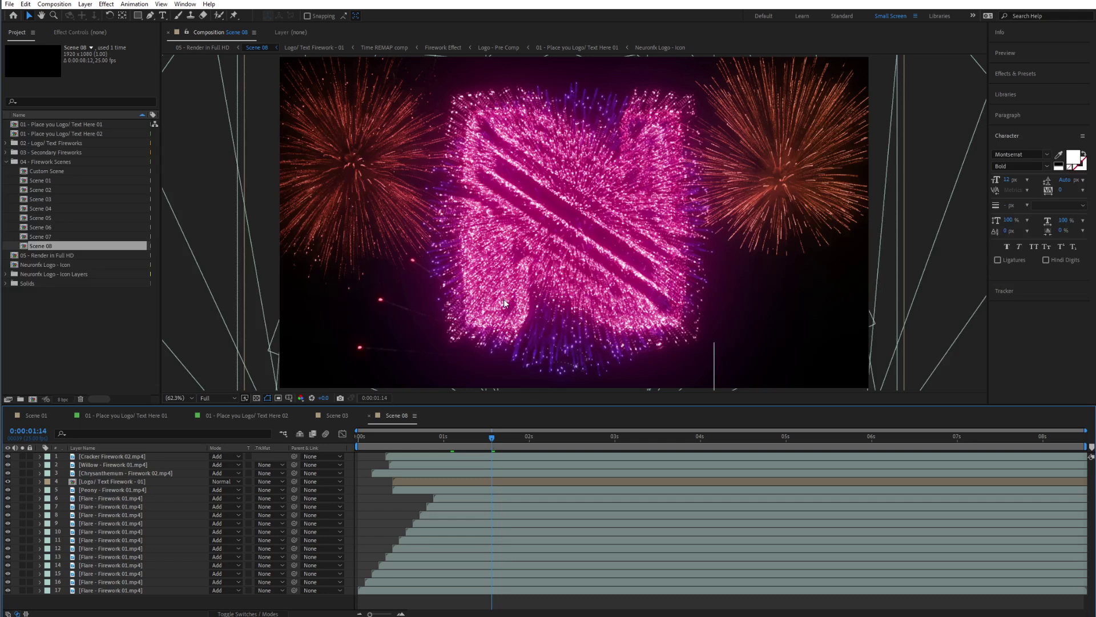
click(136, 456)
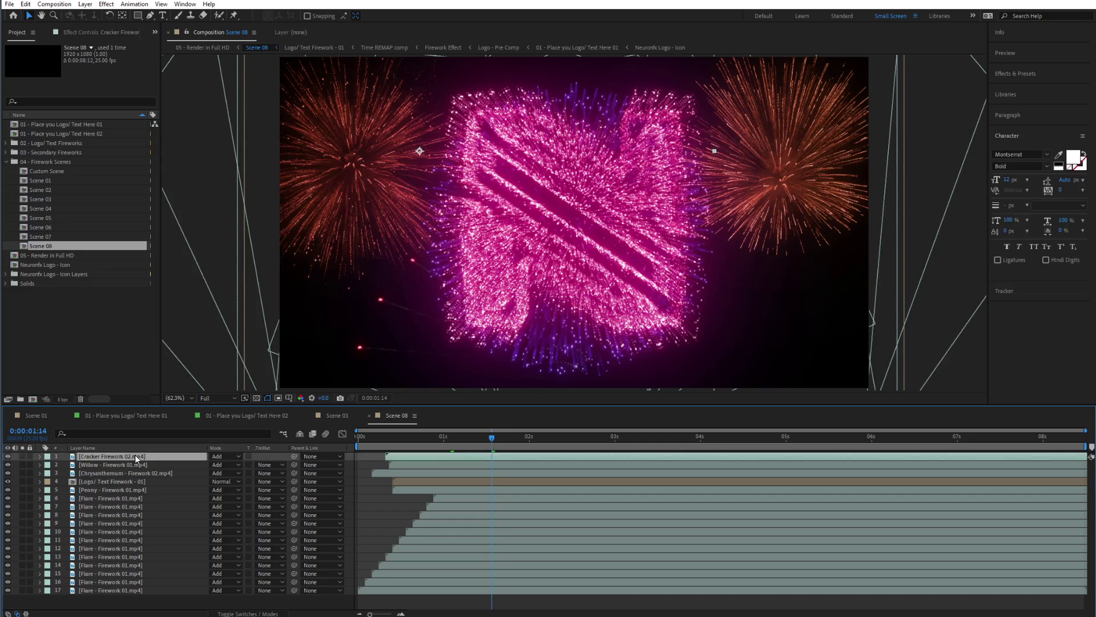
click(103, 481)
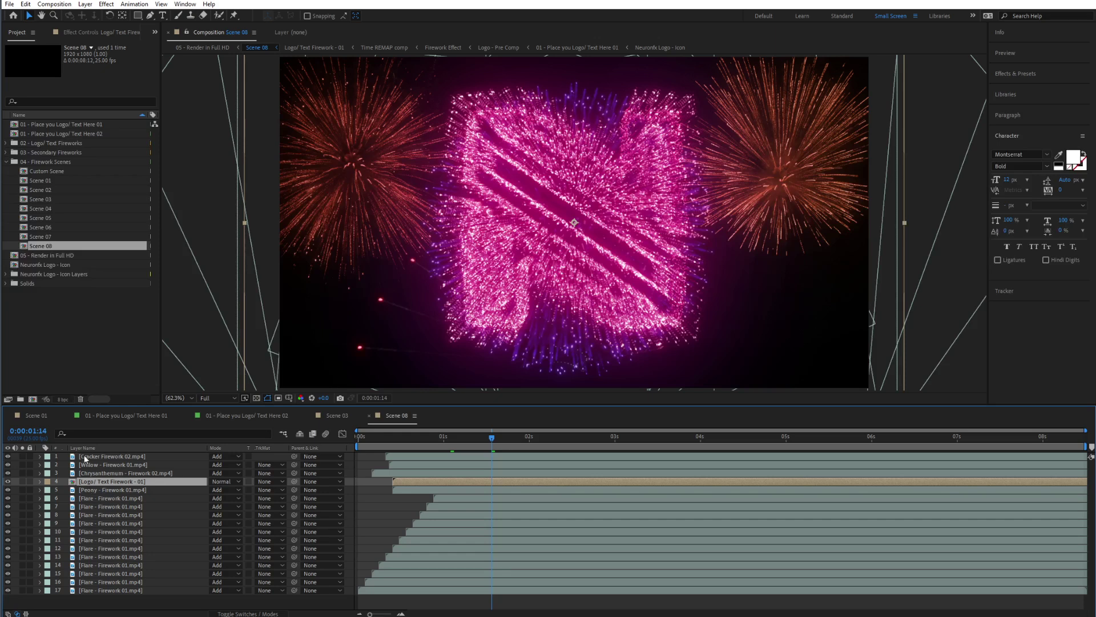
click(84, 34)
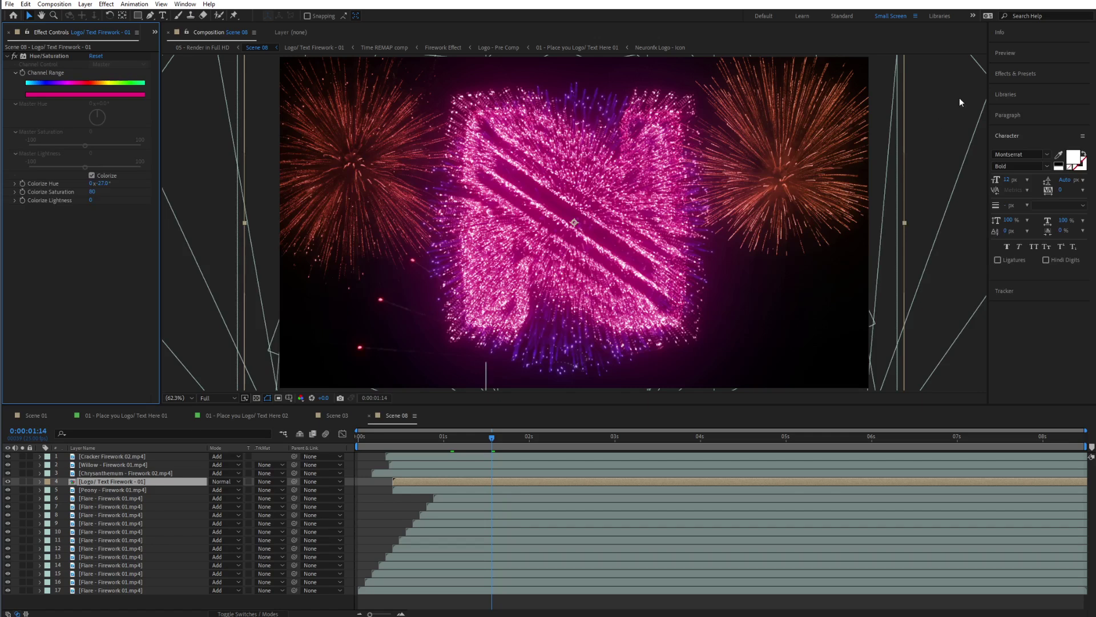
Try a second colorized Hue/Saturation (saturation 80, hue 11°) on the logo, then delete it
click(1015, 71)
click(1015, 89)
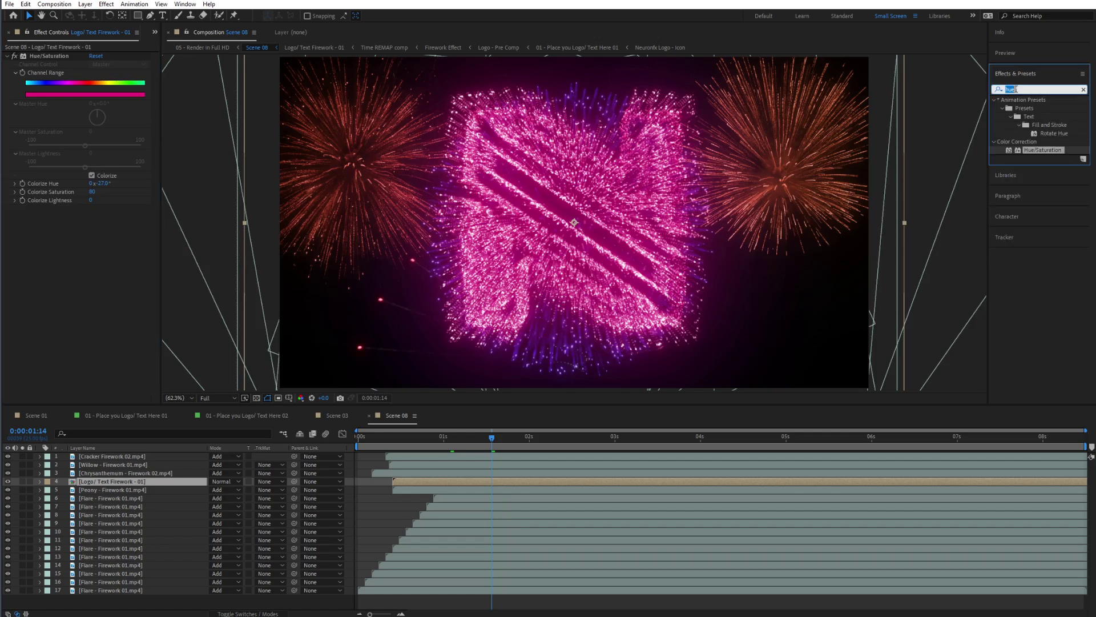
text(hue)
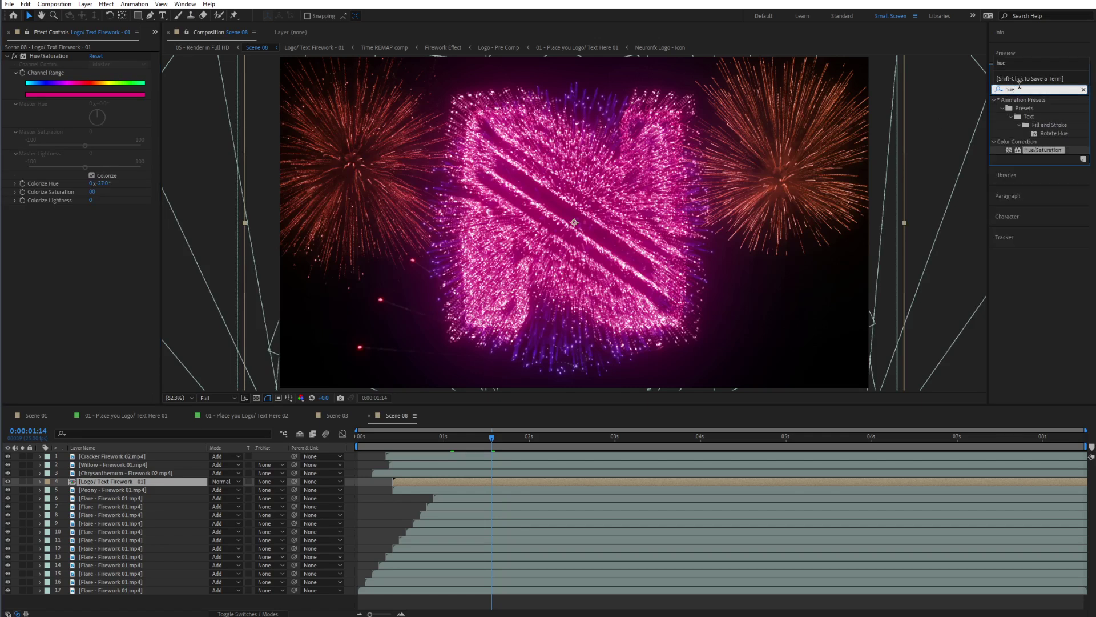
drag(1032, 151, 71, 292)
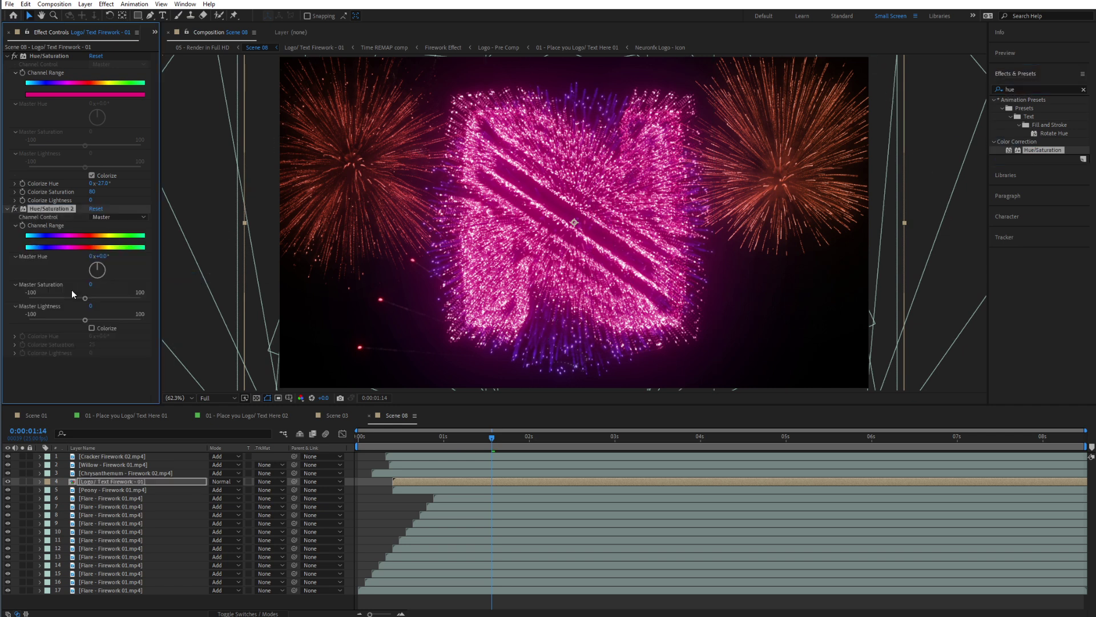
click(91, 328)
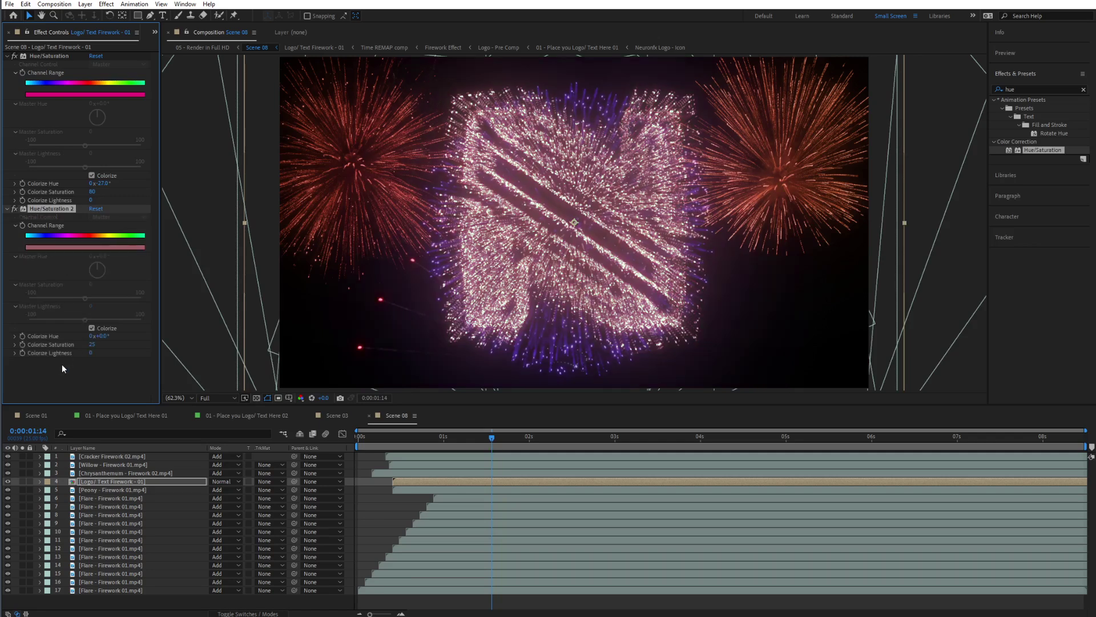
click(92, 345)
text(80)
key(Return)
drag(102, 338, 121, 336)
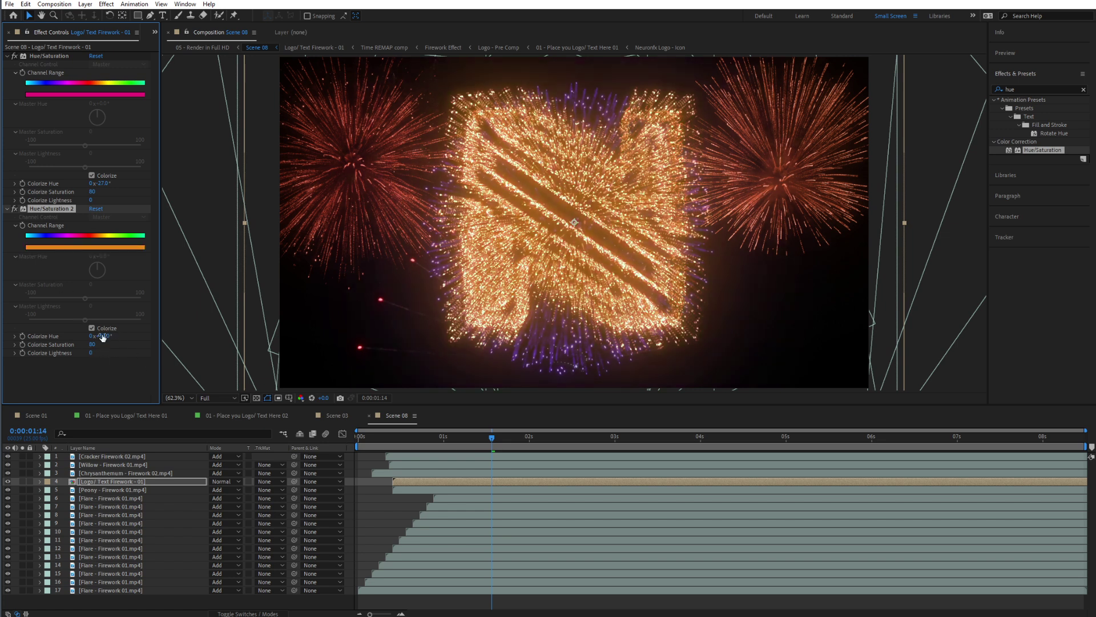
key(Delete)
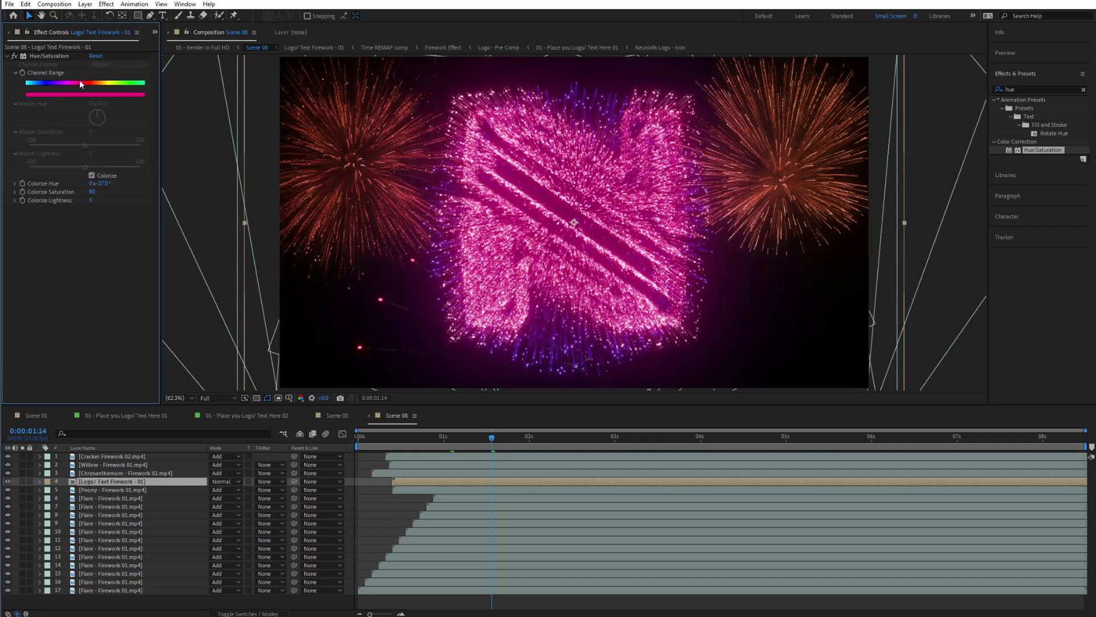
Set the original Hue/Saturation Colorize Hue to +25° so the N logo turns orange
drag(101, 184, 1, 200)
click(92, 176)
click(92, 176)
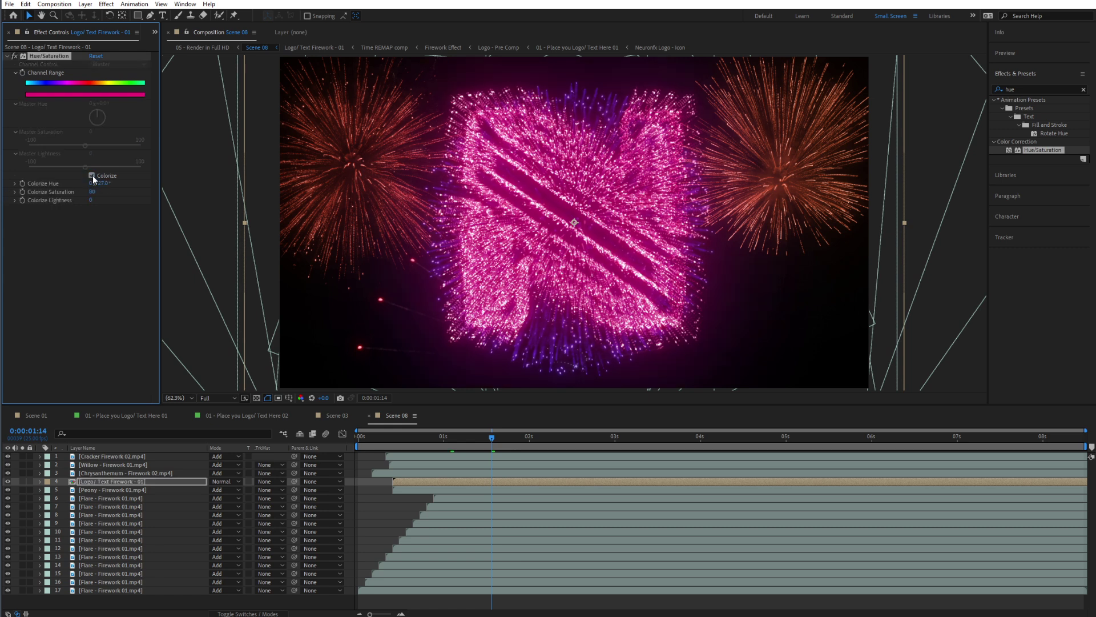
drag(102, 189, 129, 195)
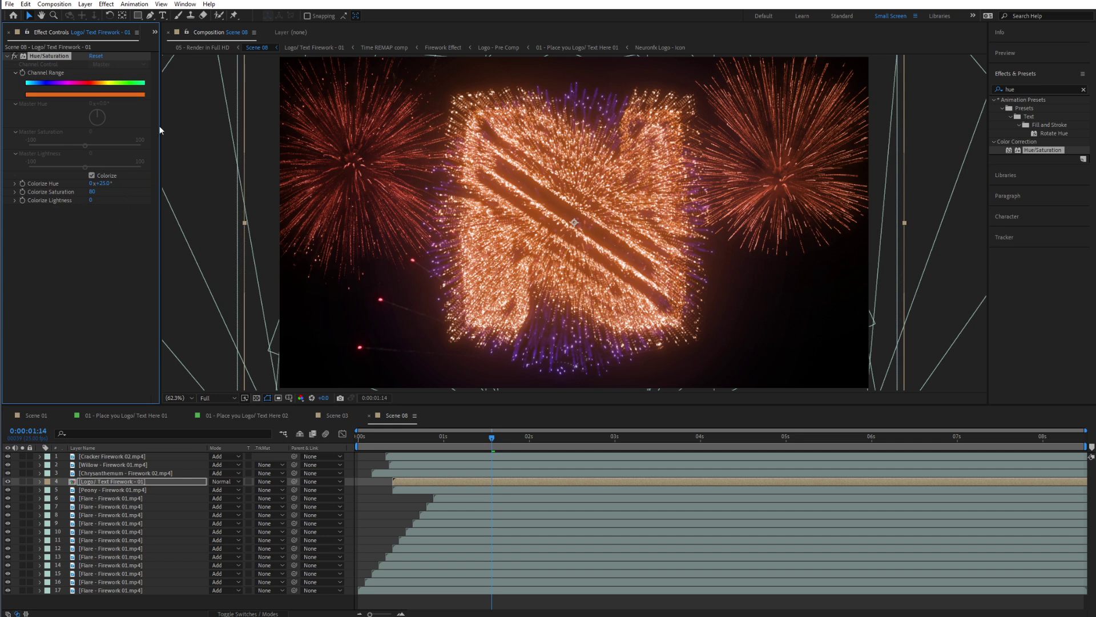
Tint the Peony sparks magenta and the Chrysanthemum burst blue at Colorize Hue 223°
click(104, 491)
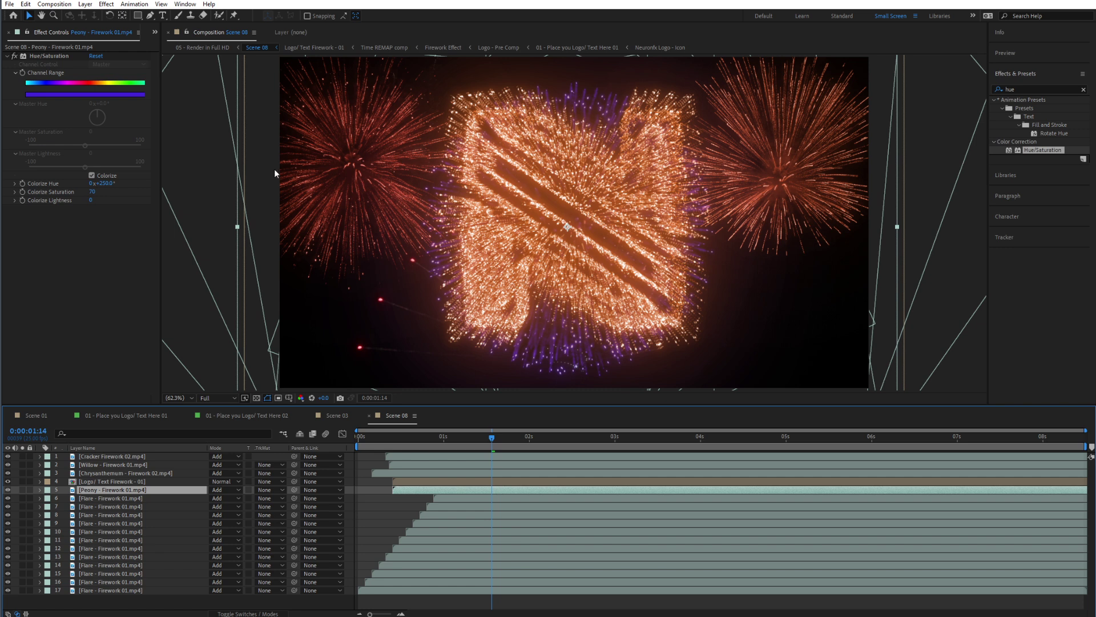
drag(104, 183, 133, 189)
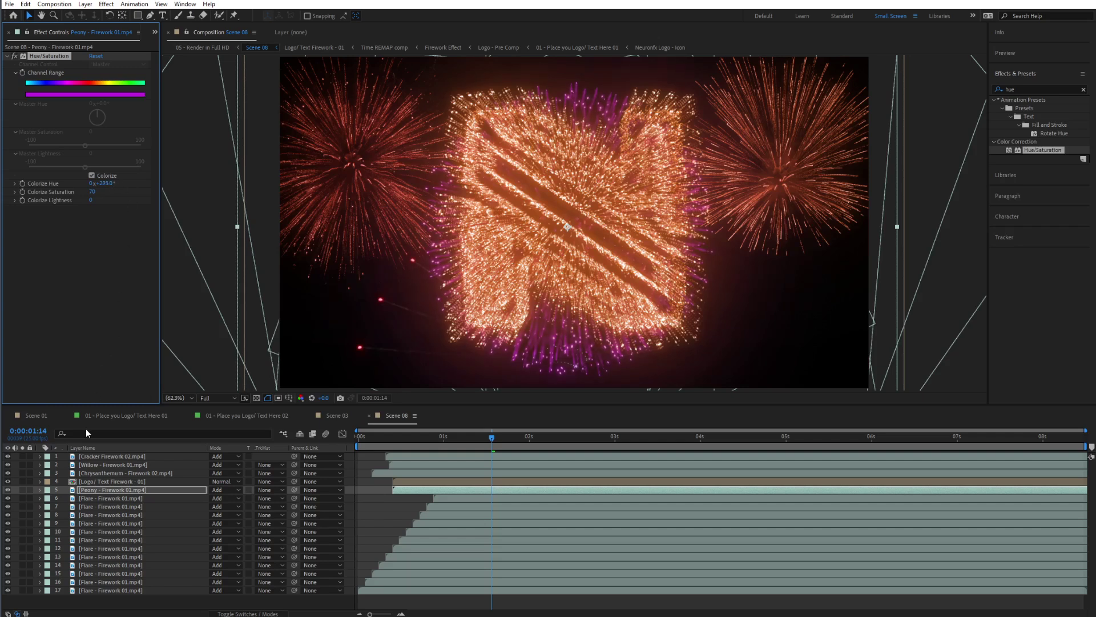
click(109, 473)
drag(103, 183, 204, 180)
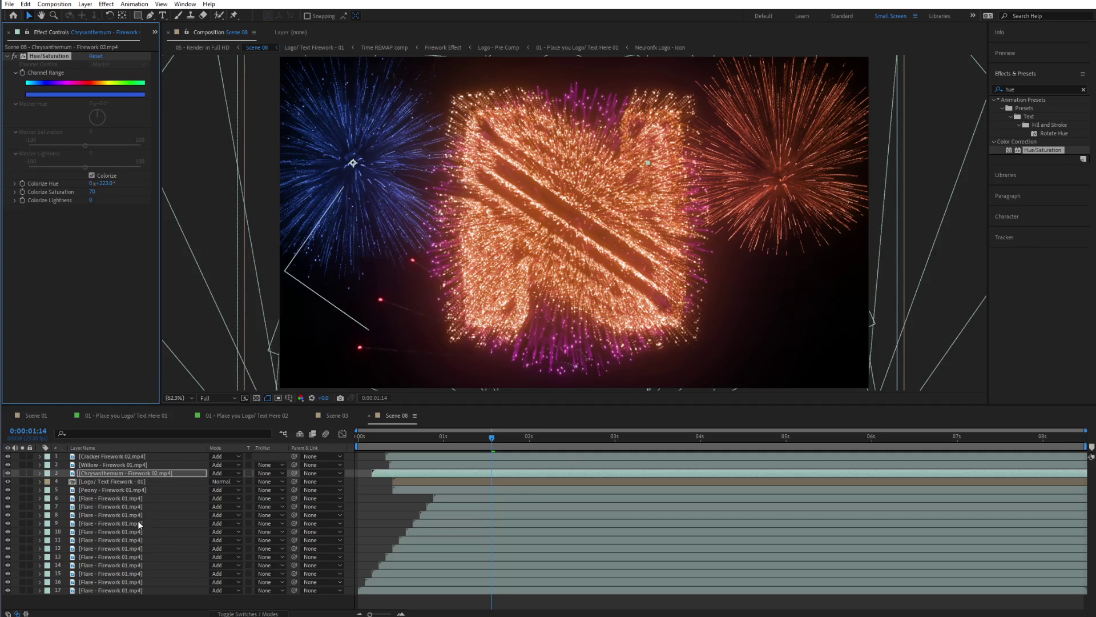
click(128, 548)
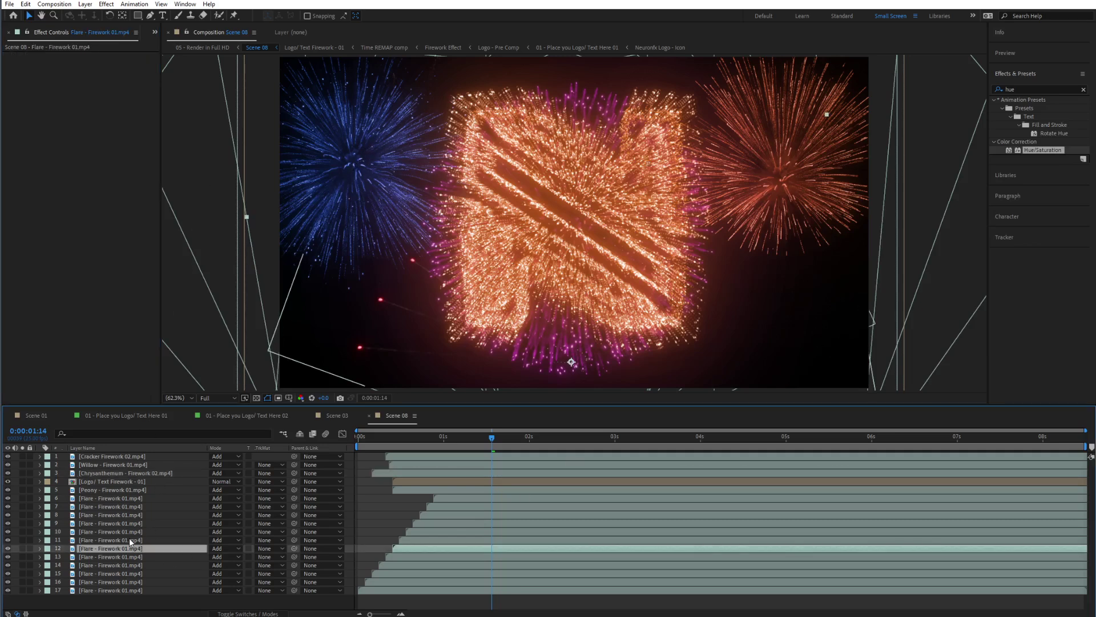
Add a colorized Hue/Saturation to Flare layer 17 with saturation 71 and hue 24°
click(101, 499)
click(92, 592)
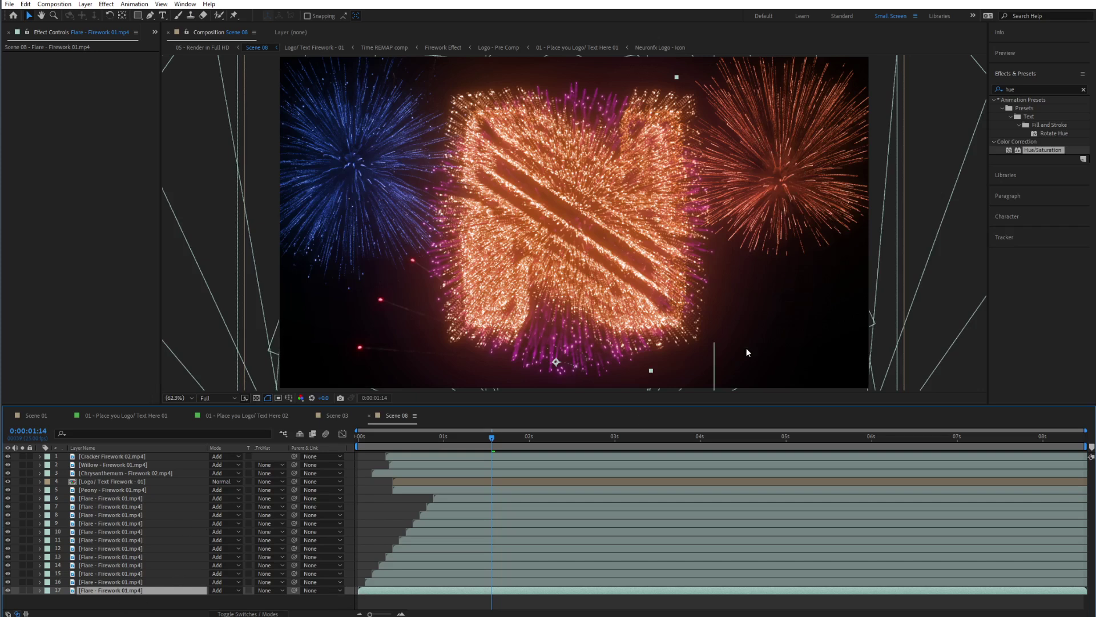
drag(1040, 149, 96, 591)
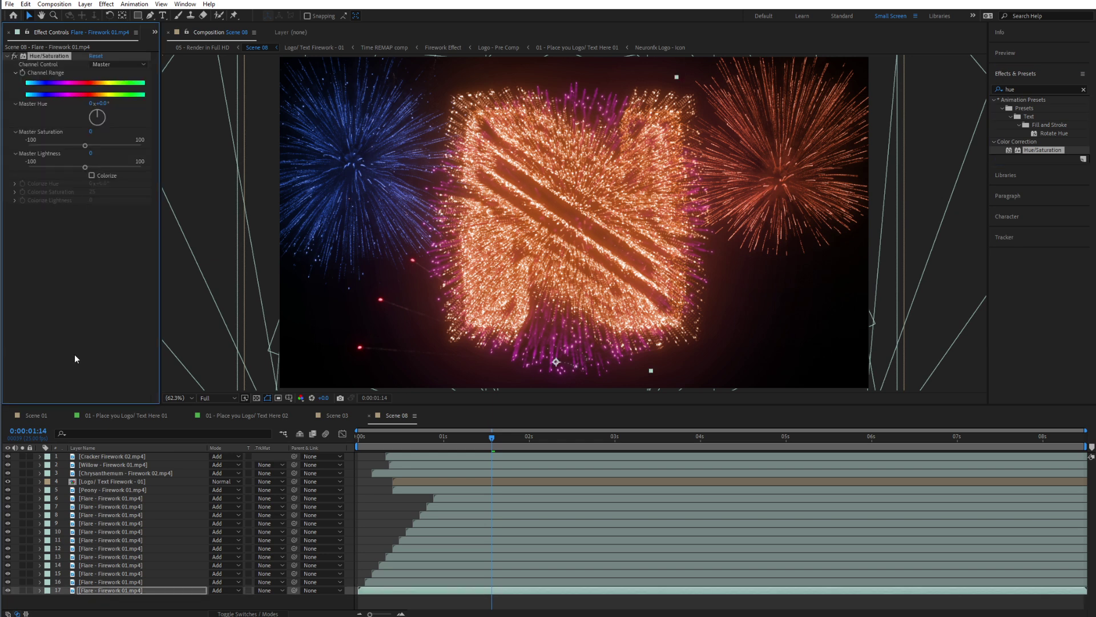
click(94, 176)
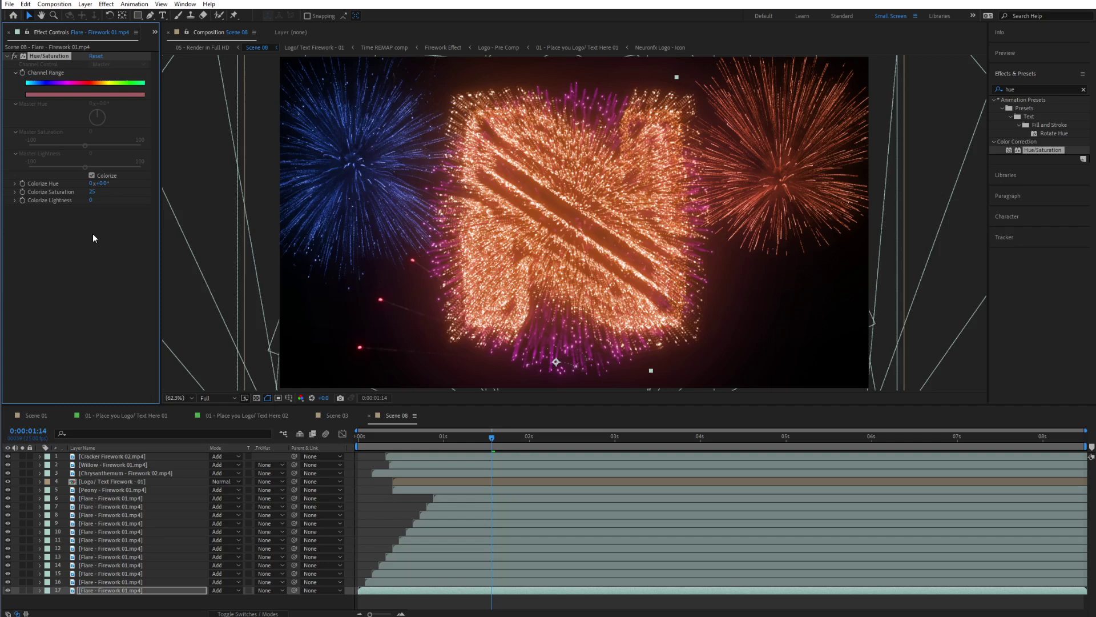
click(95, 193)
text(100)
key(Return)
drag(100, 191, 156, 191)
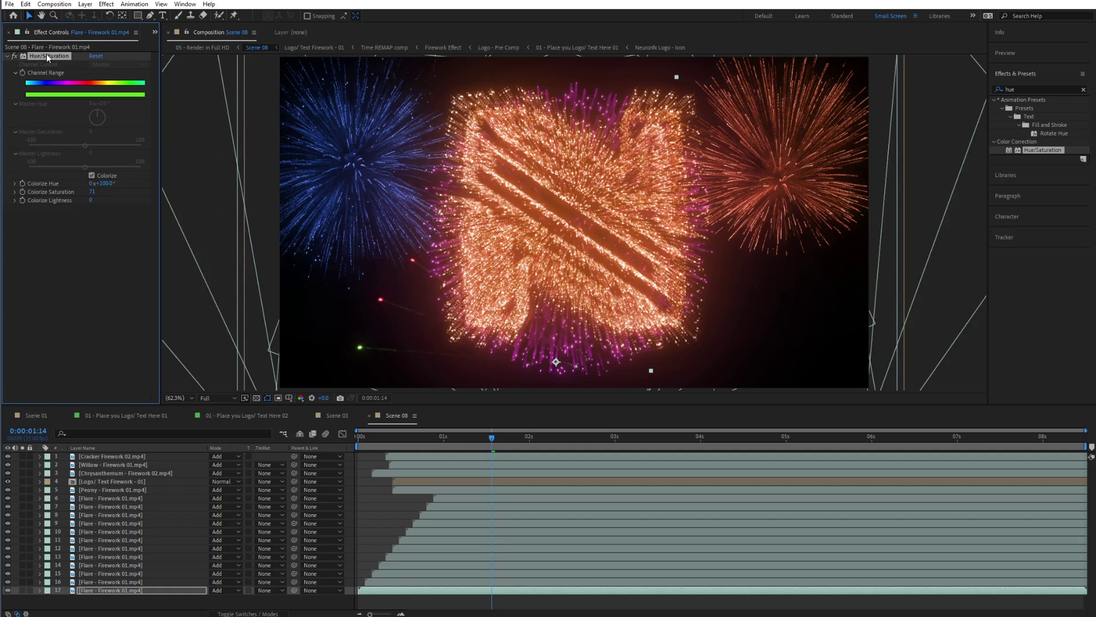
Paste the Hue/Saturation onto Flare layers 6–16 and preview the orange-pink sparks later in the timeline
click(99, 583)
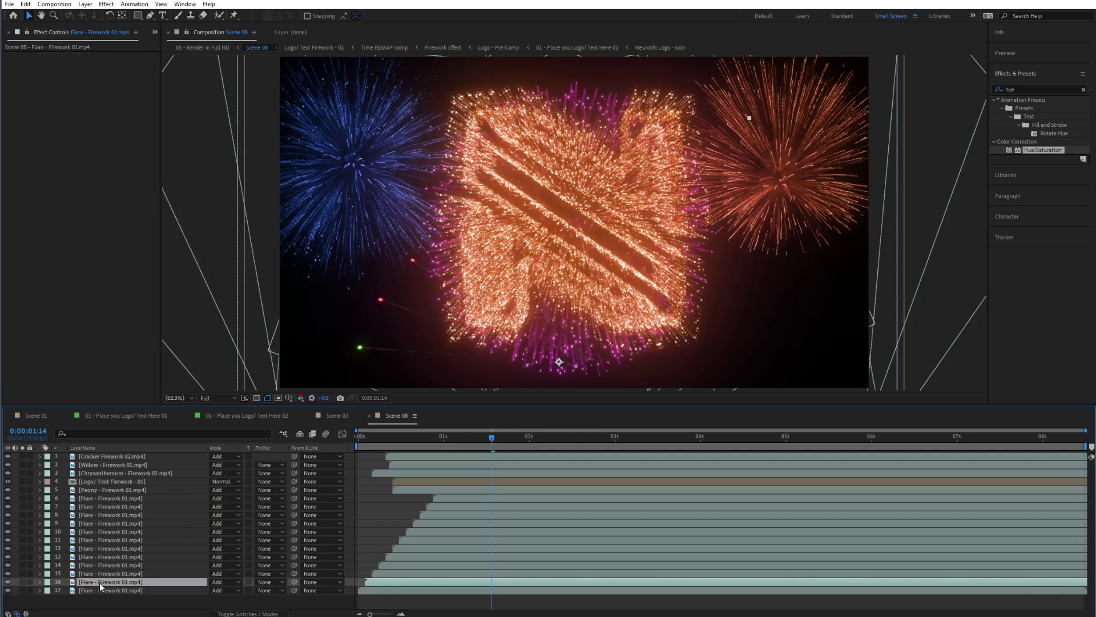
shift+click(100, 498)
key(ctrl+v)
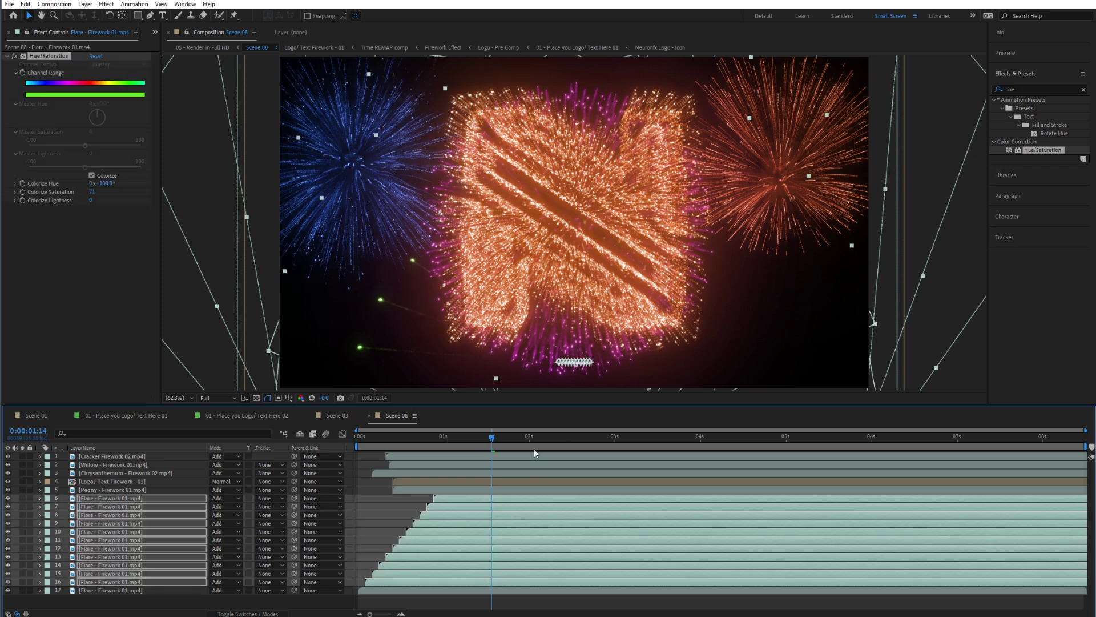
click(600, 440)
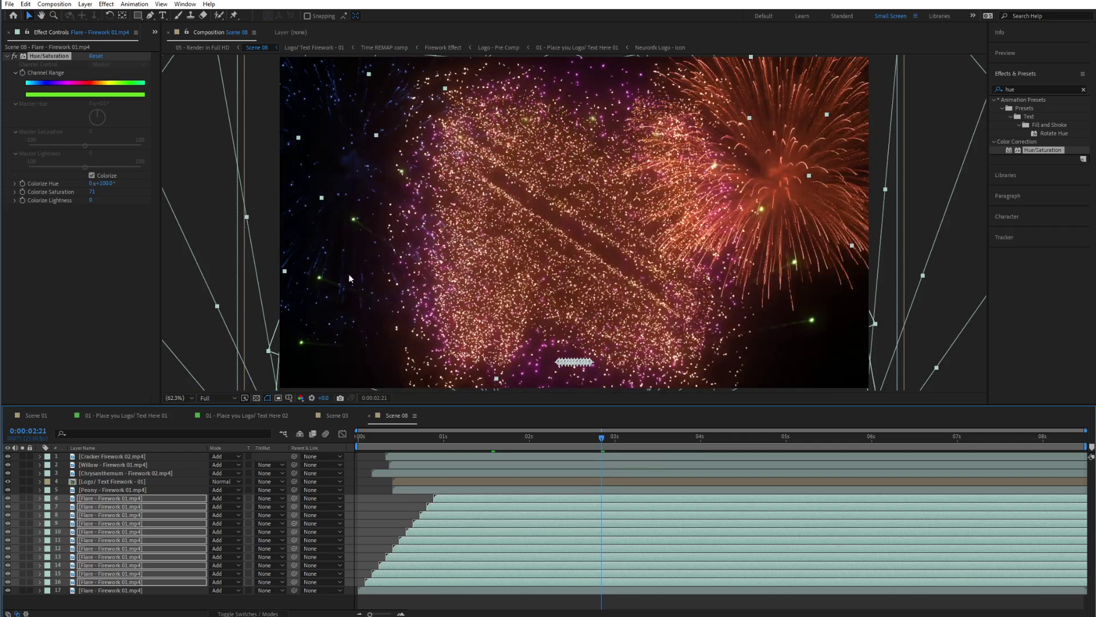
click(347, 533)
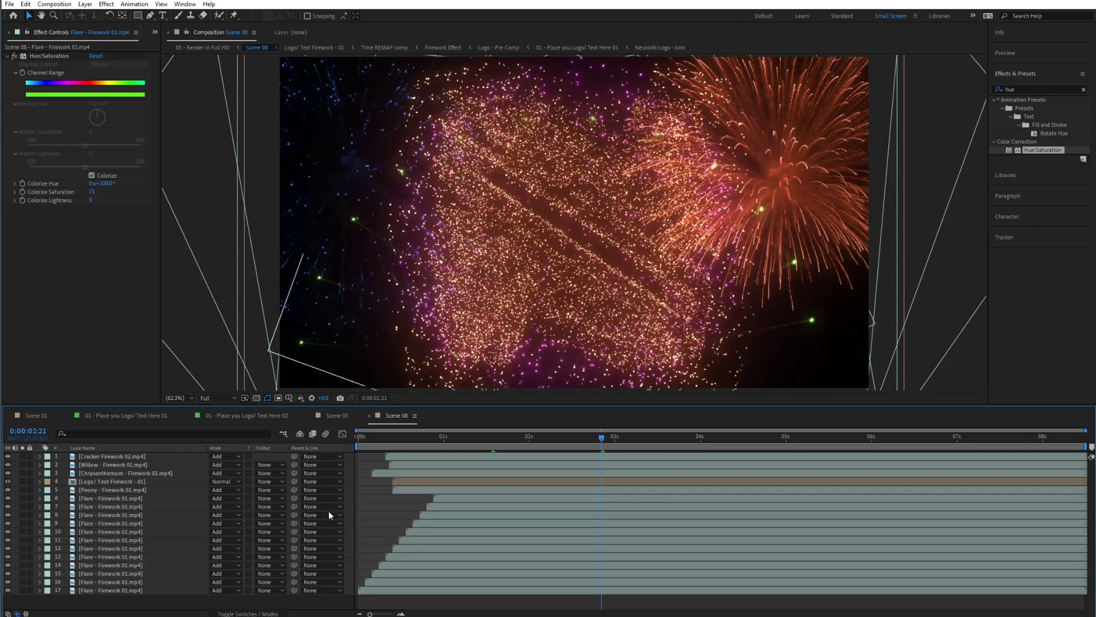
Return to the Project panel and open the Scene 05 composition
click(155, 32)
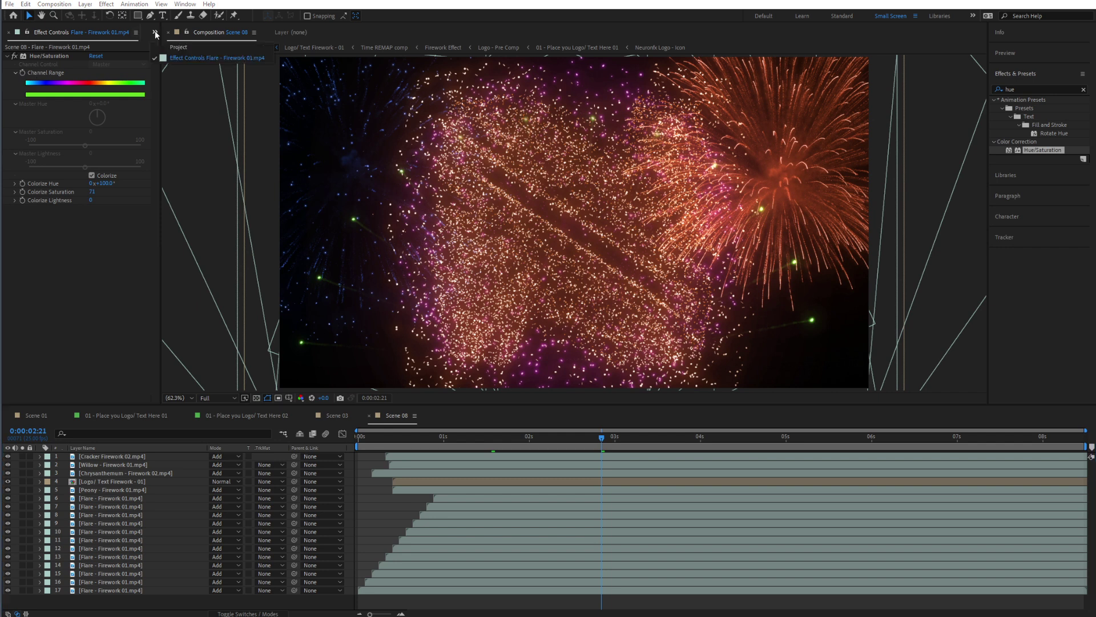
click(174, 52)
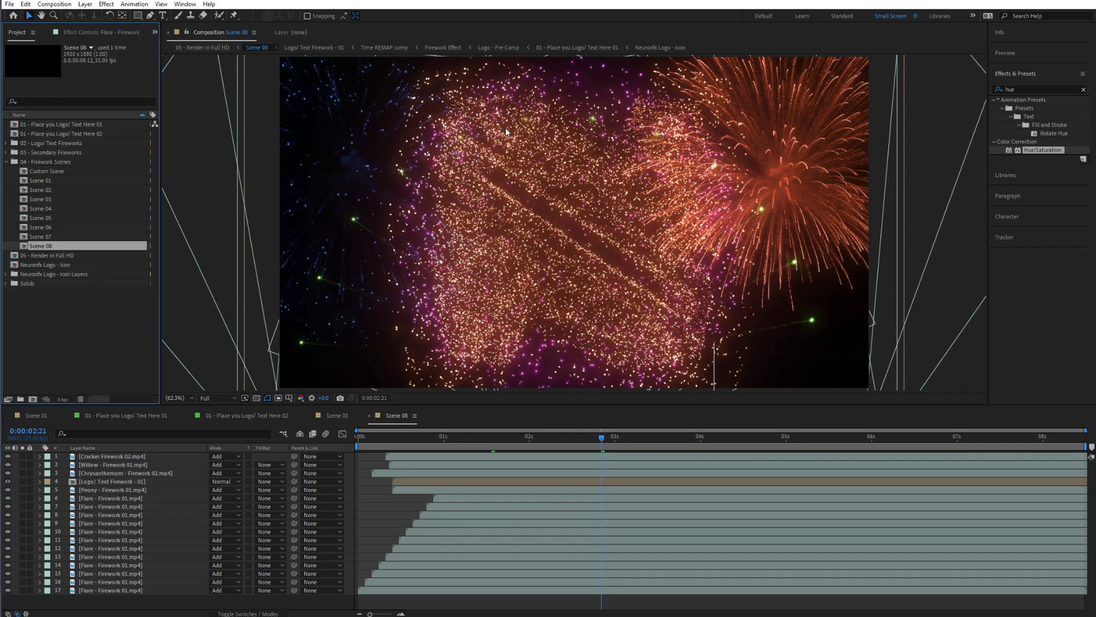
double_click(48, 217)
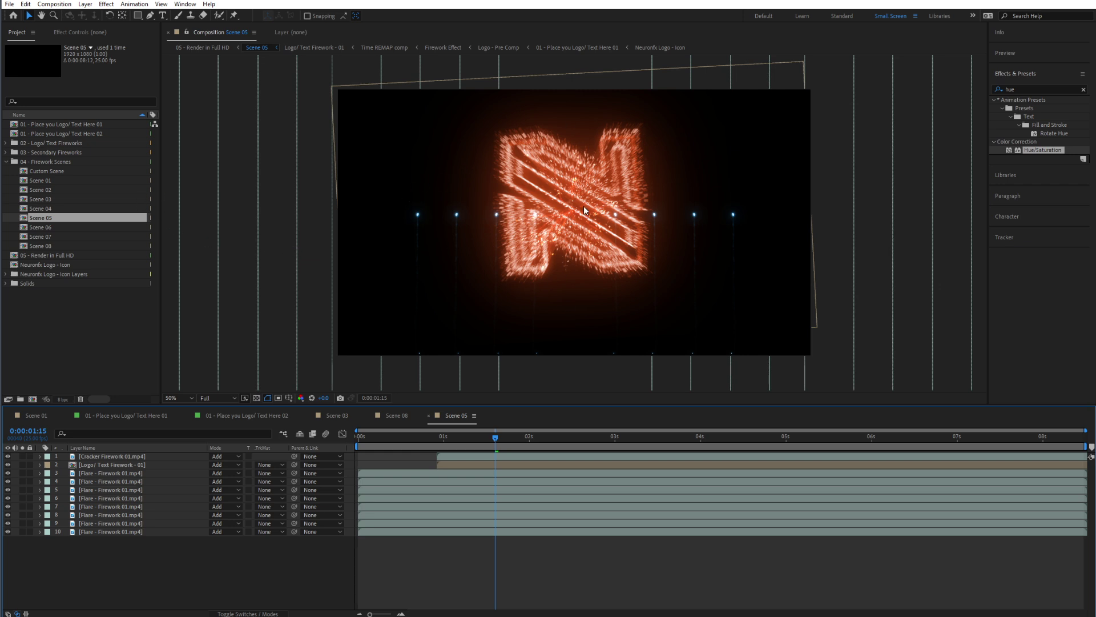
Scale the Scene 05 logo layer to 78%, undoing a stray move so it stays centred
click(123, 465)
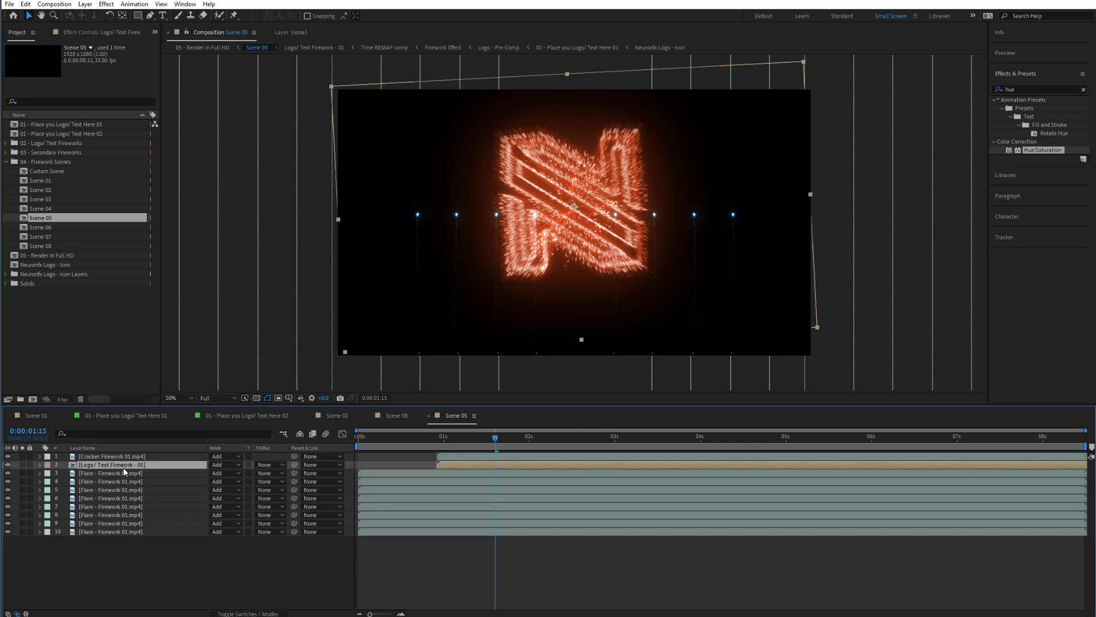
key(r)
drag(217, 479, 212, 473)
key(s)
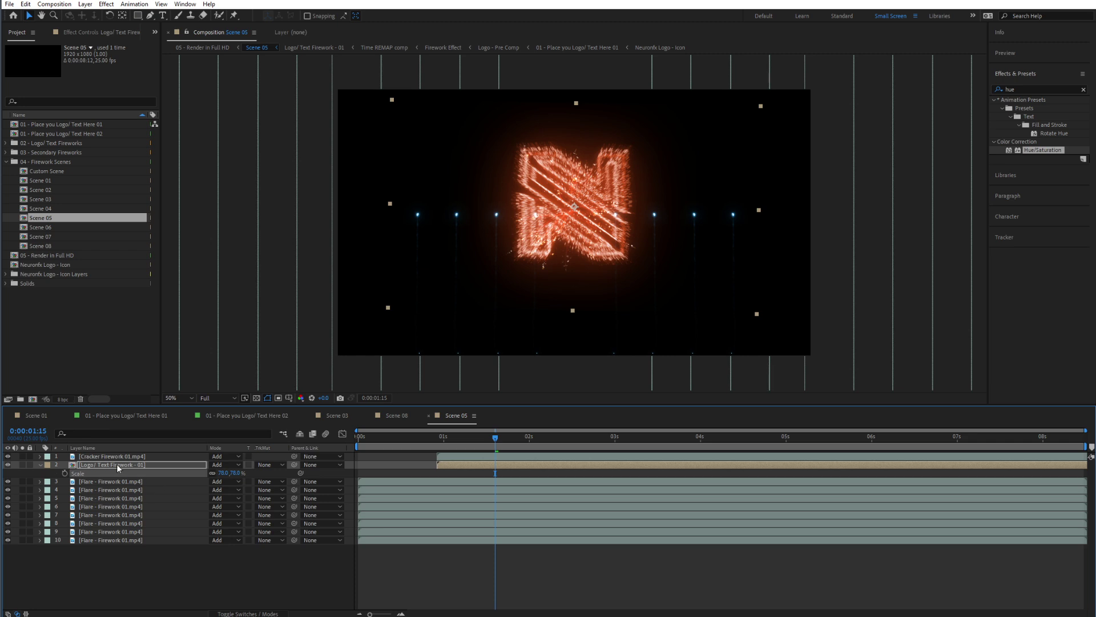
click(548, 218)
drag(547, 218, 411, 195)
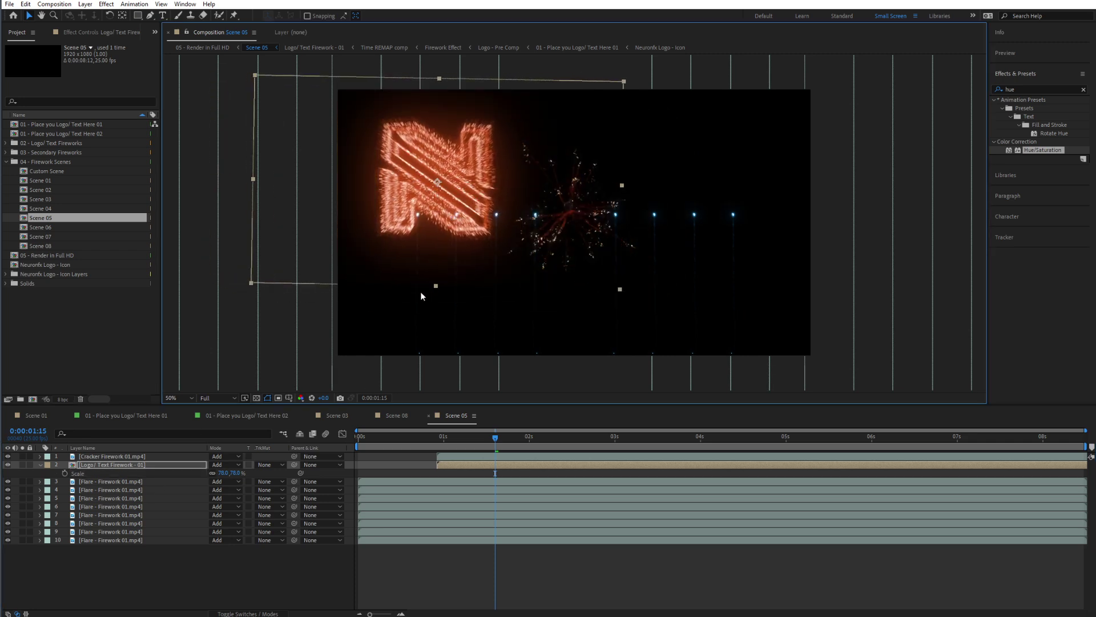
key(ctrl+z)
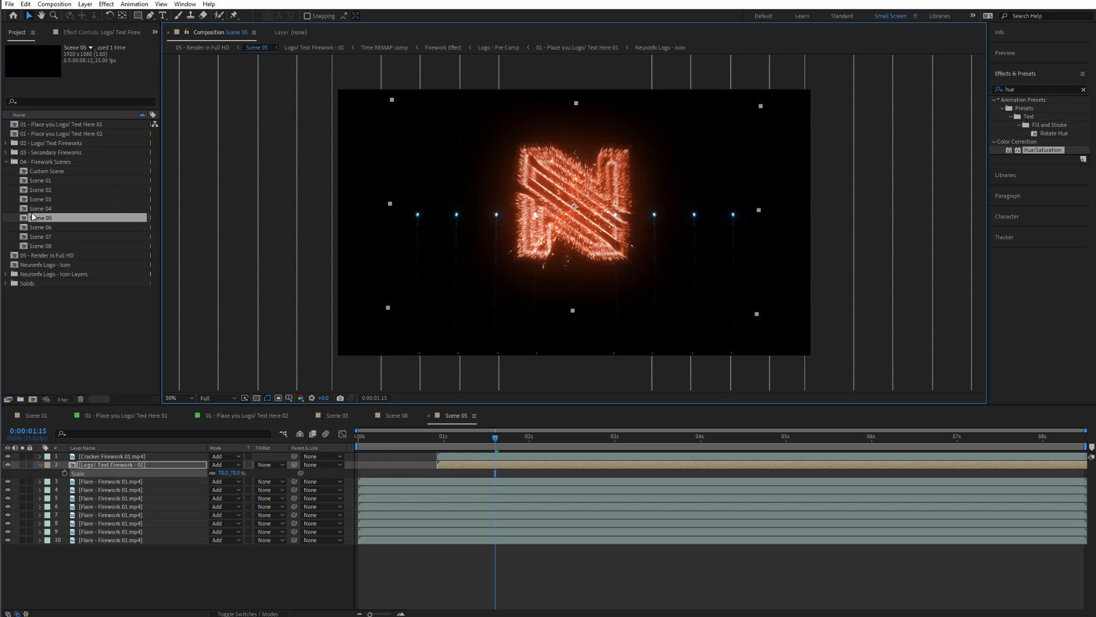
click(36, 156)
Place Circular - Firework 05.mp4 beside the logo in Scene 05, set to Add blending, nudged up-left
click(6, 153)
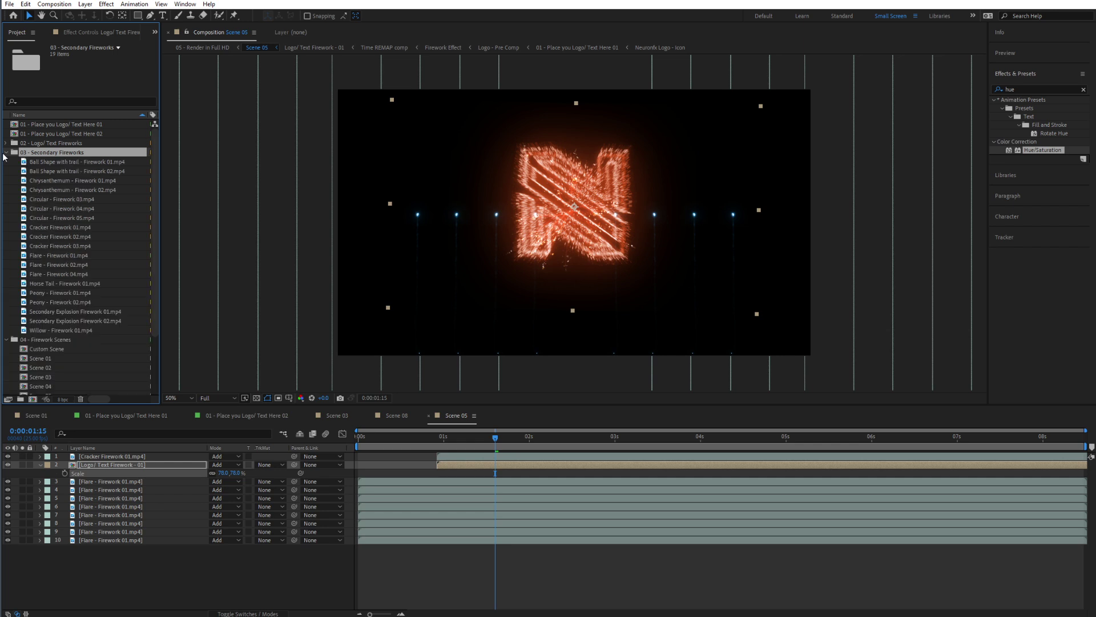
drag(54, 218, 405, 171)
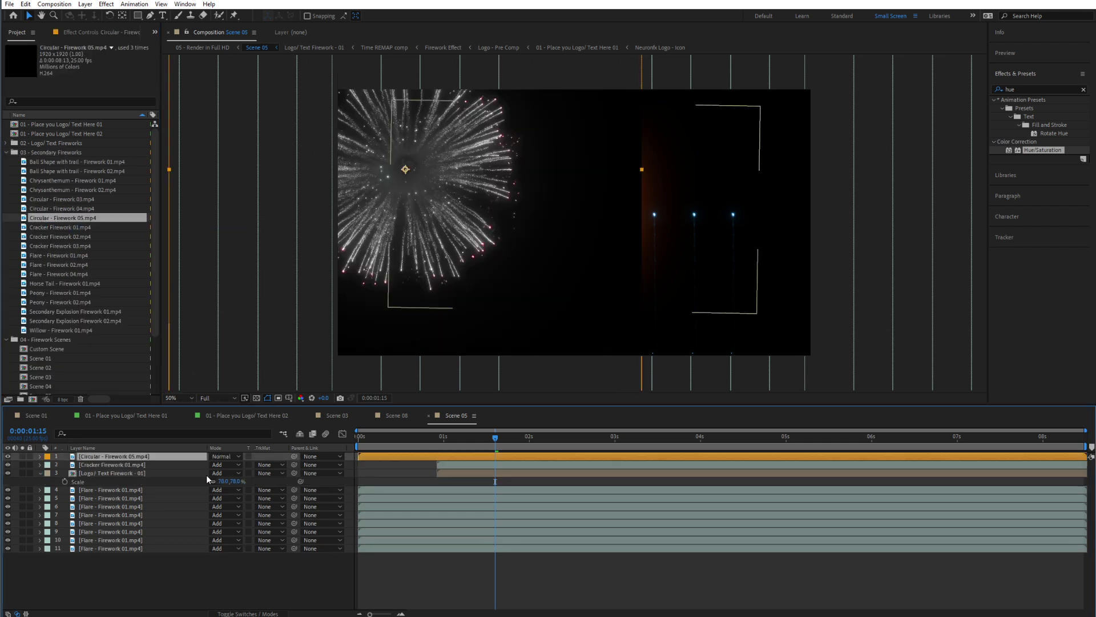
click(228, 456)
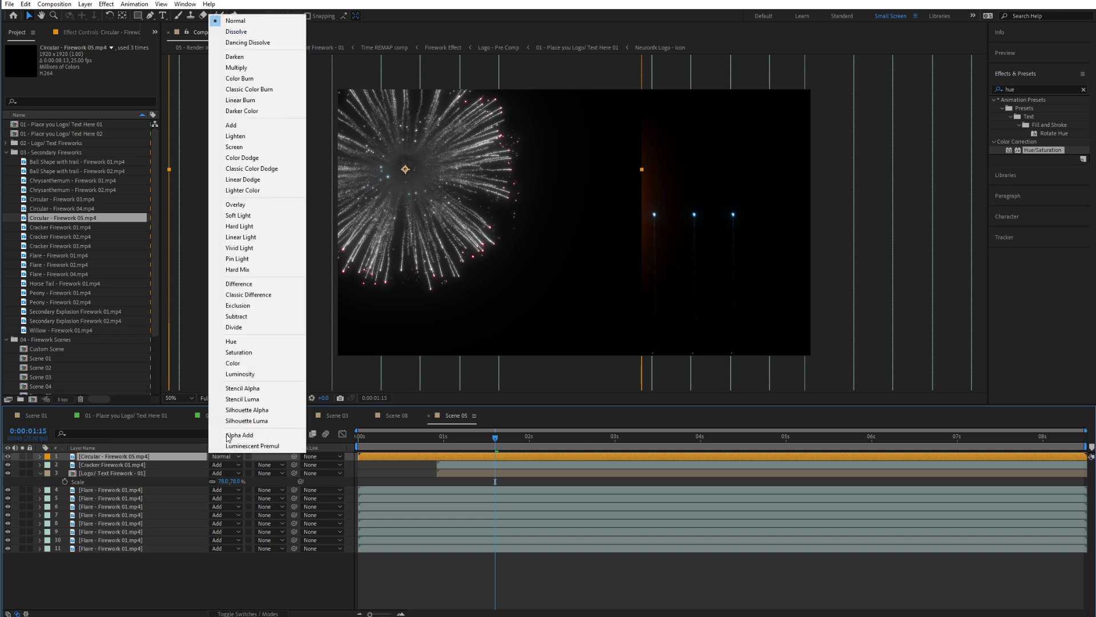
click(231, 125)
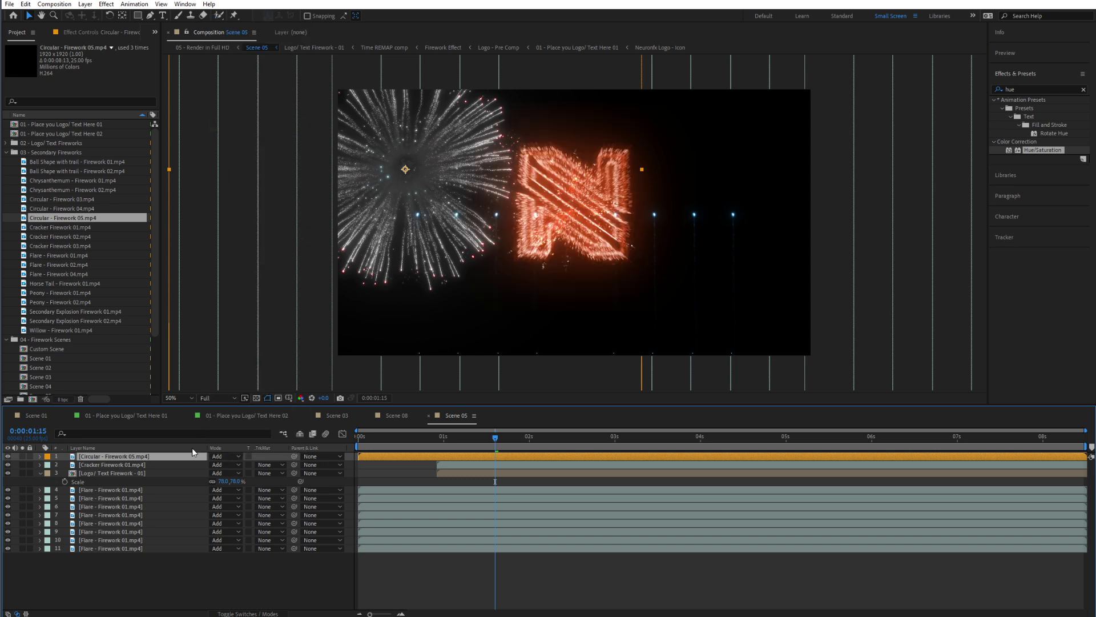
drag(462, 231, 421, 164)
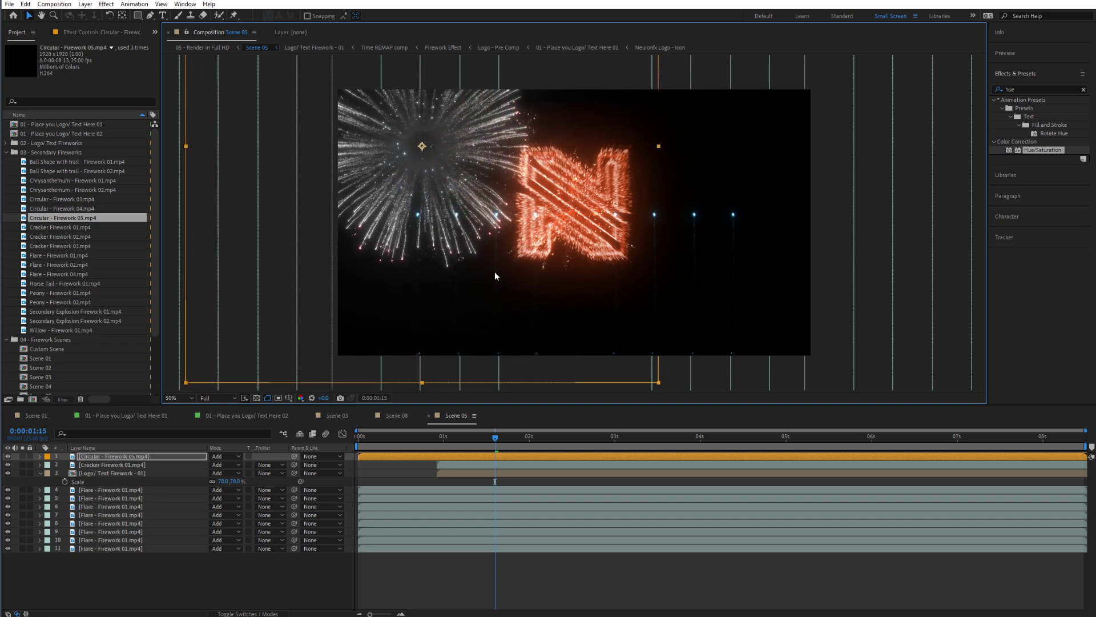
Apply Hue/Saturation to the circular firework with Colorize on and its hue shifted to green
drag(1041, 148, 164, 451)
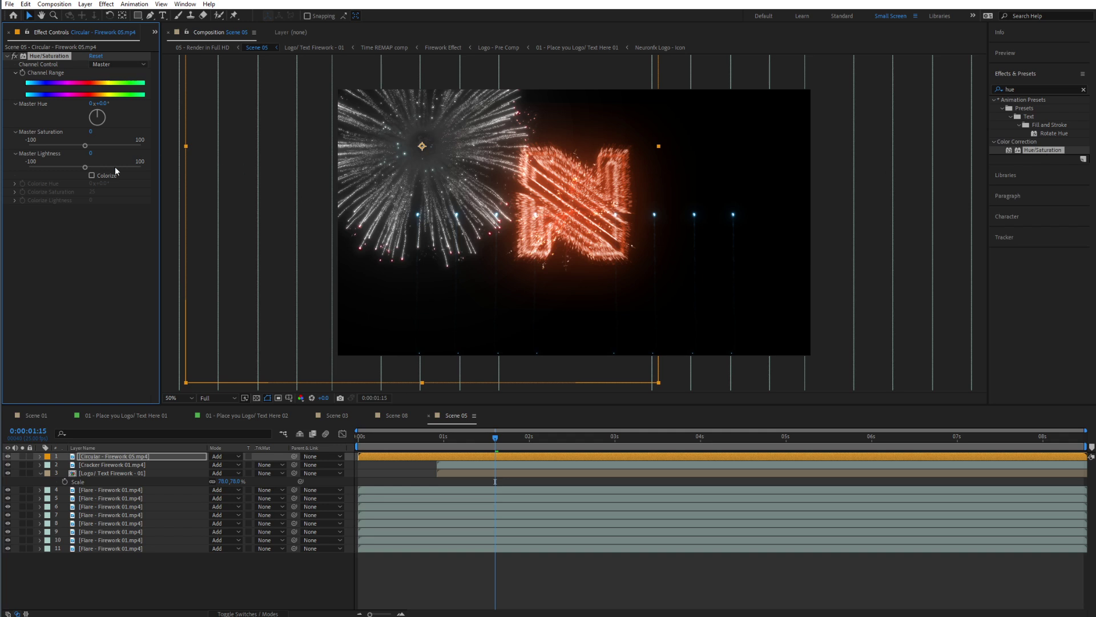
click(93, 175)
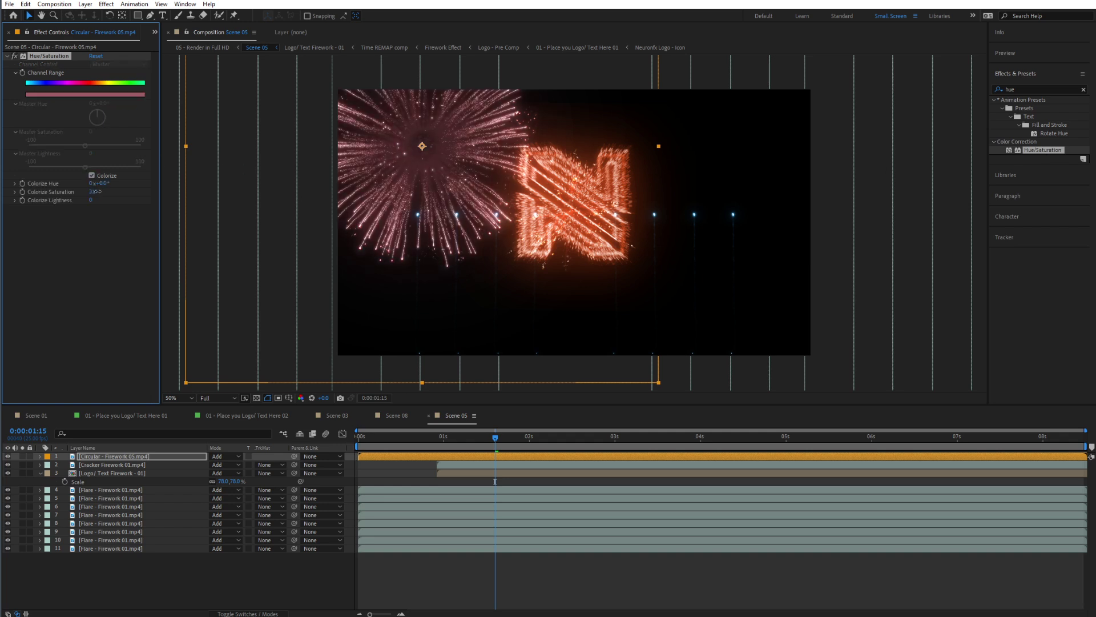
drag(101, 184, 158, 180)
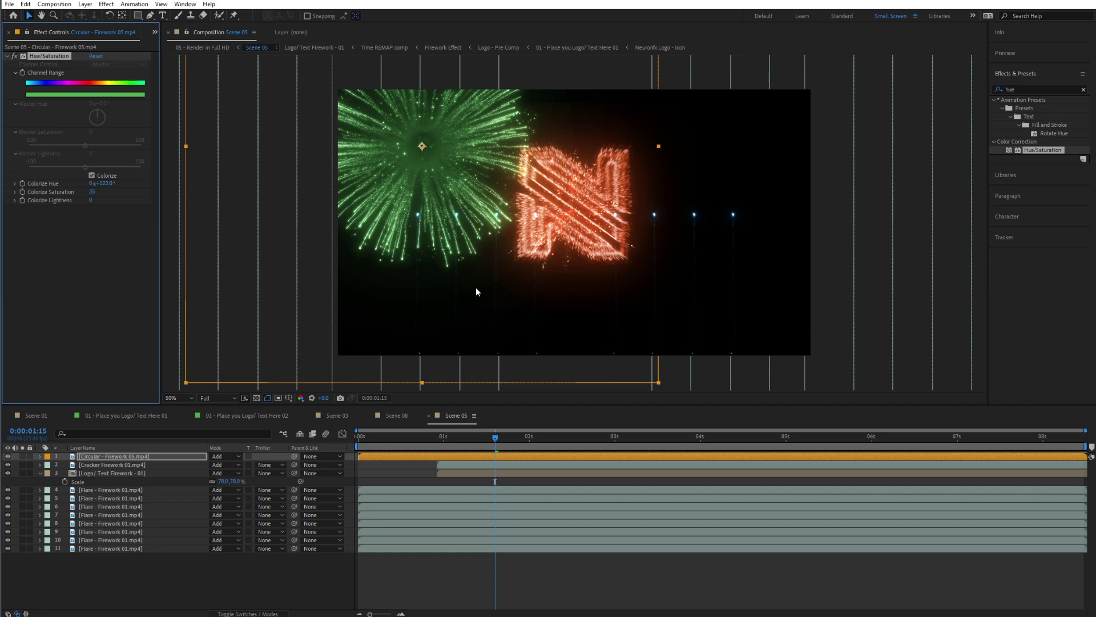
Bring back the Project panel and open the empty Custom Scene composition
click(155, 33)
click(175, 47)
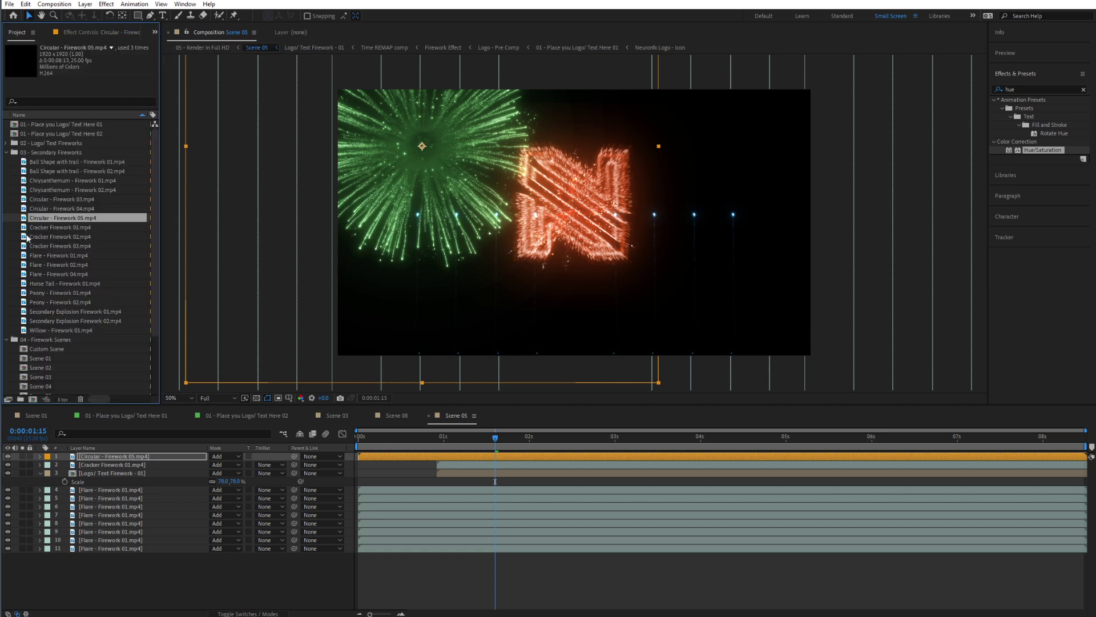
scroll(57, 294, down, 3)
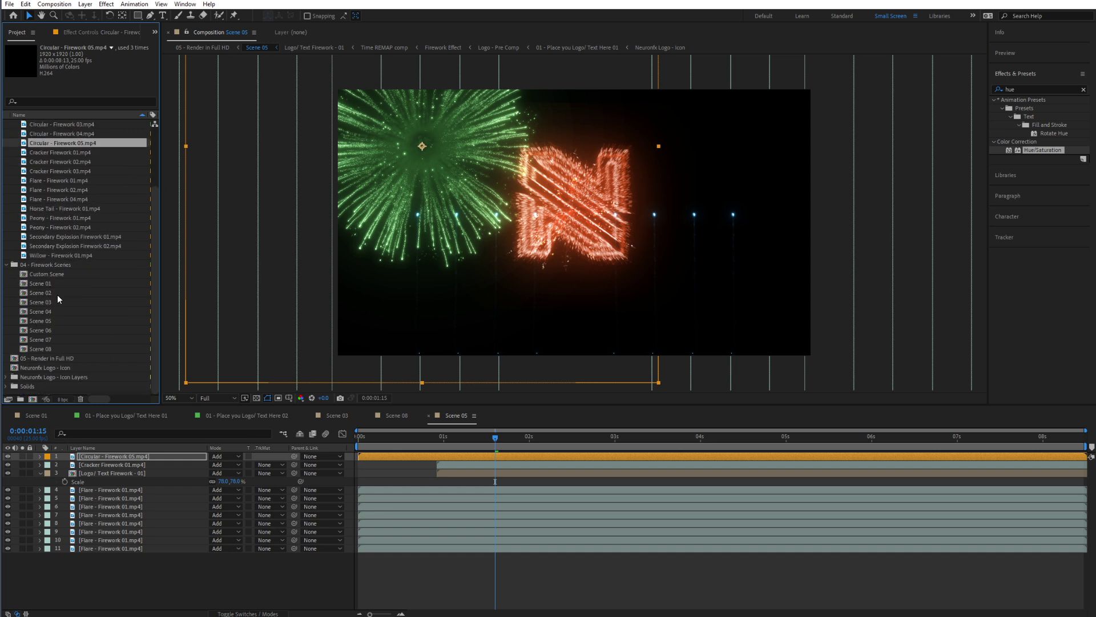
click(43, 272)
double_click(43, 272)
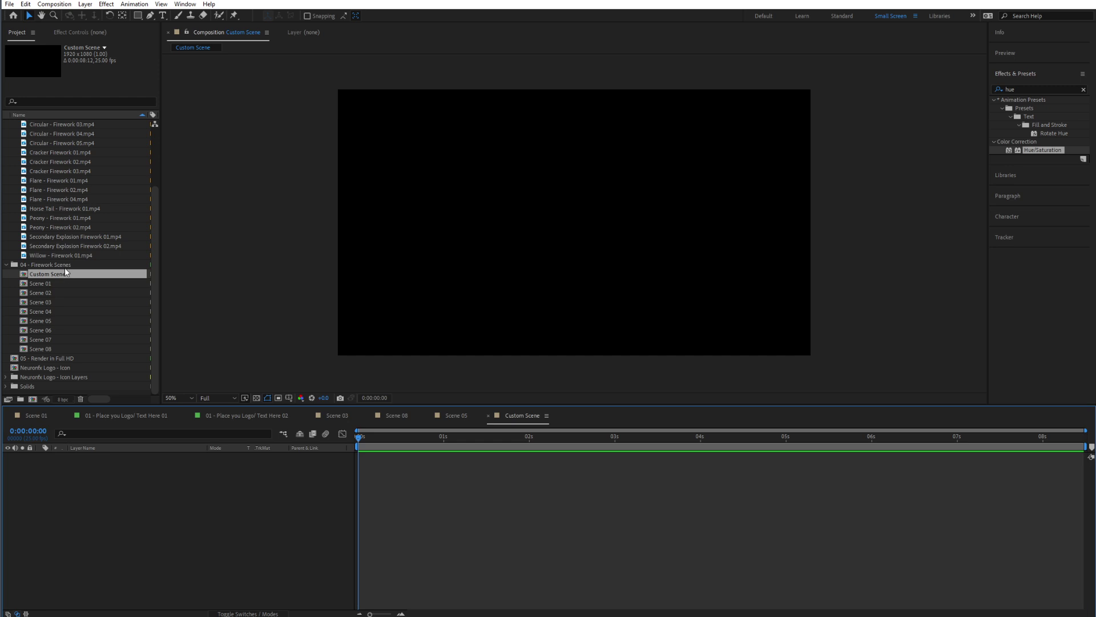
Add Logo/ Text Firework - 01 to Custom Scene in Add blend mode, viewed at frame 24
scroll(68, 273, up, 2)
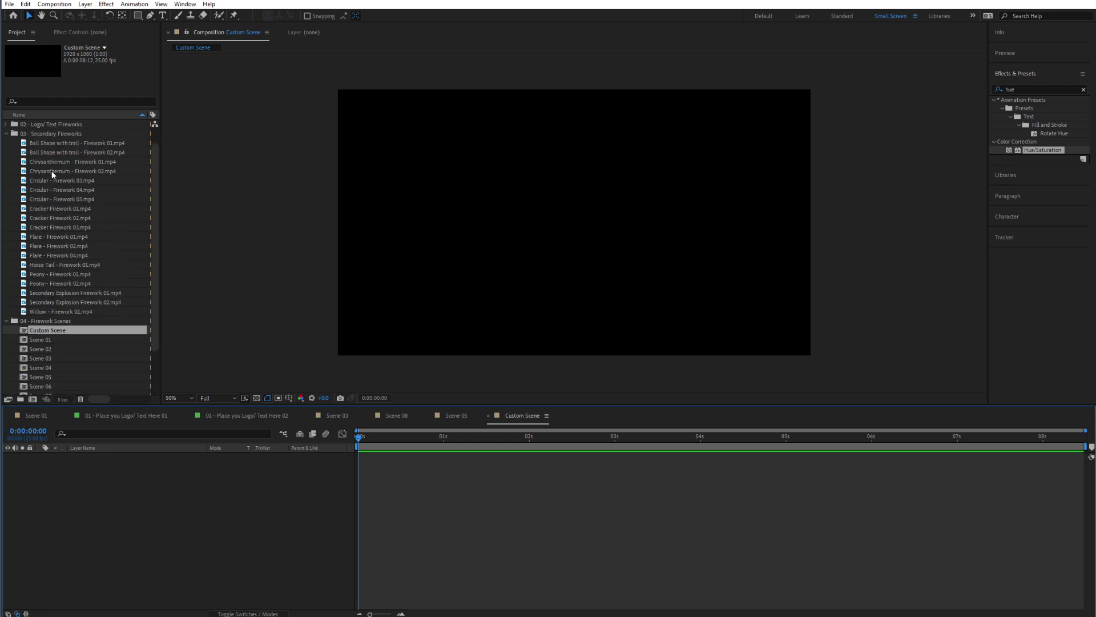
scroll(52, 174, up, 1)
double_click(63, 143)
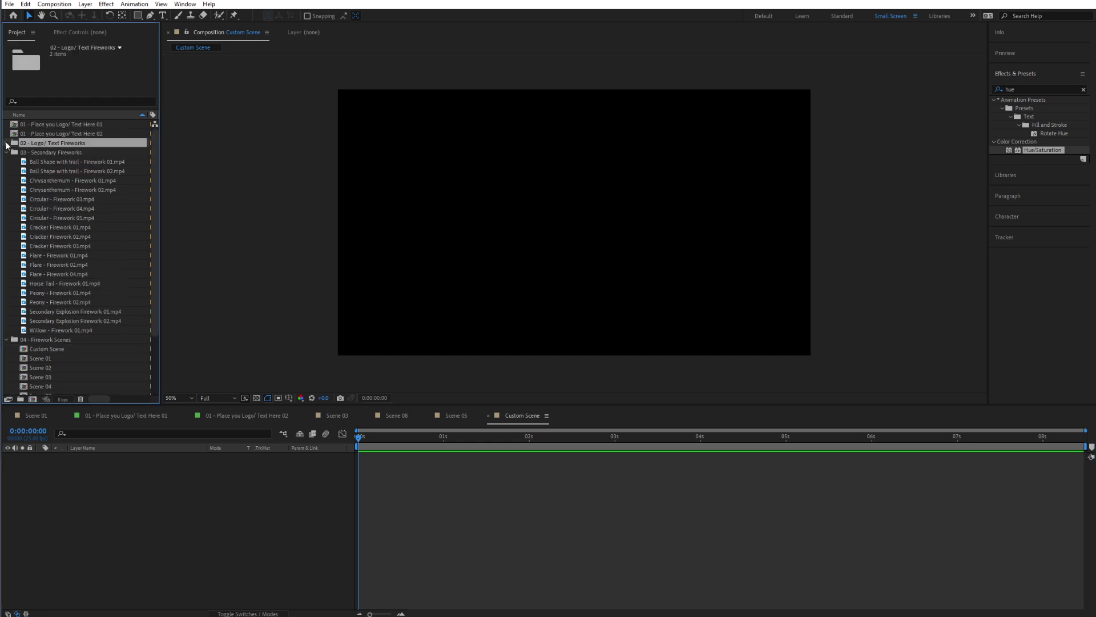
drag(64, 158, 575, 223)
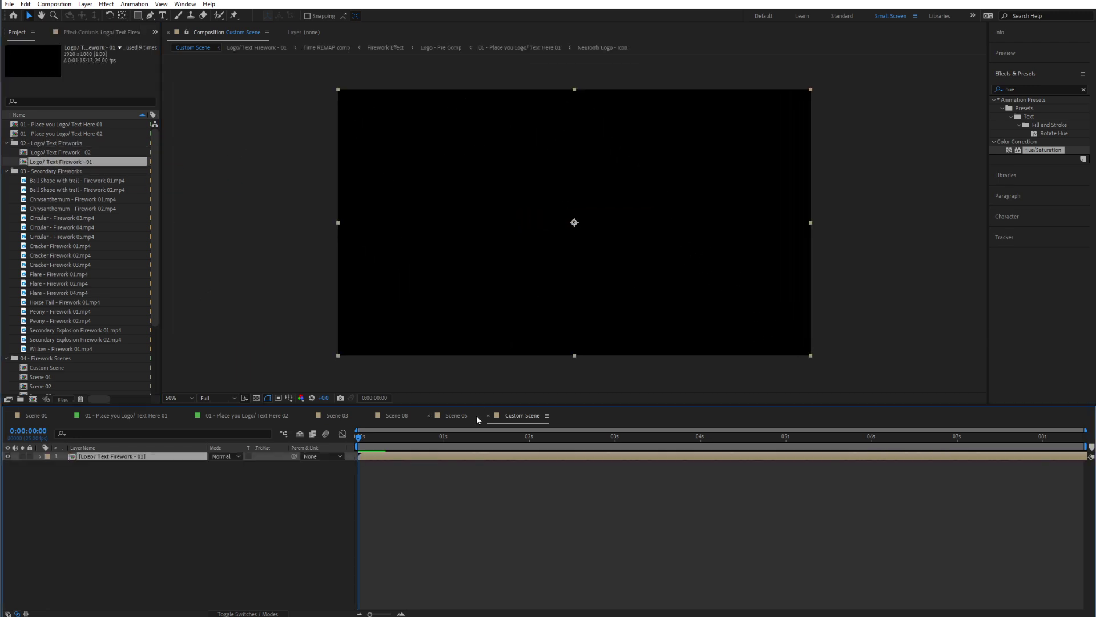
drag(403, 444, 441, 443)
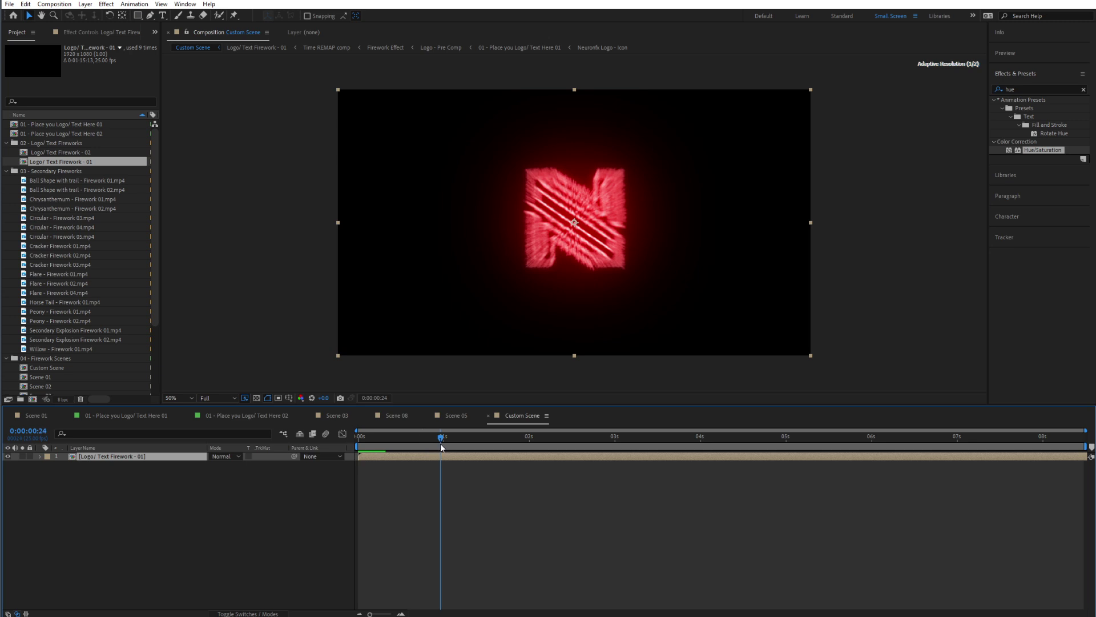
click(219, 456)
click(244, 126)
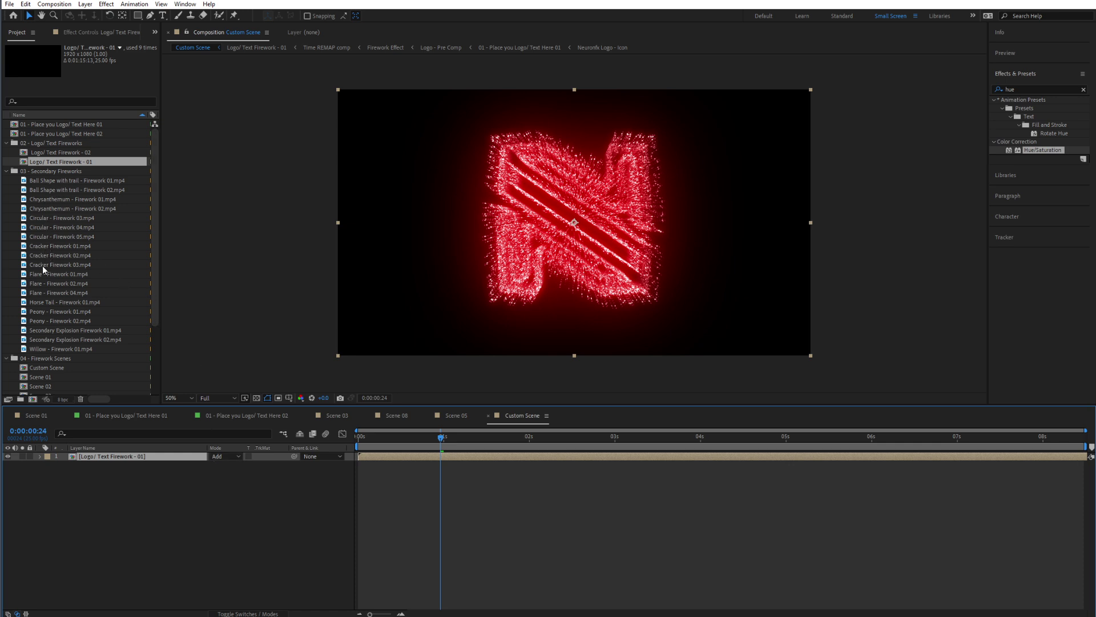
Add Peony - Firework 02.mp4 over the logo at 152% scale with Hue/Saturation applied
drag(47, 322, 135, 476)
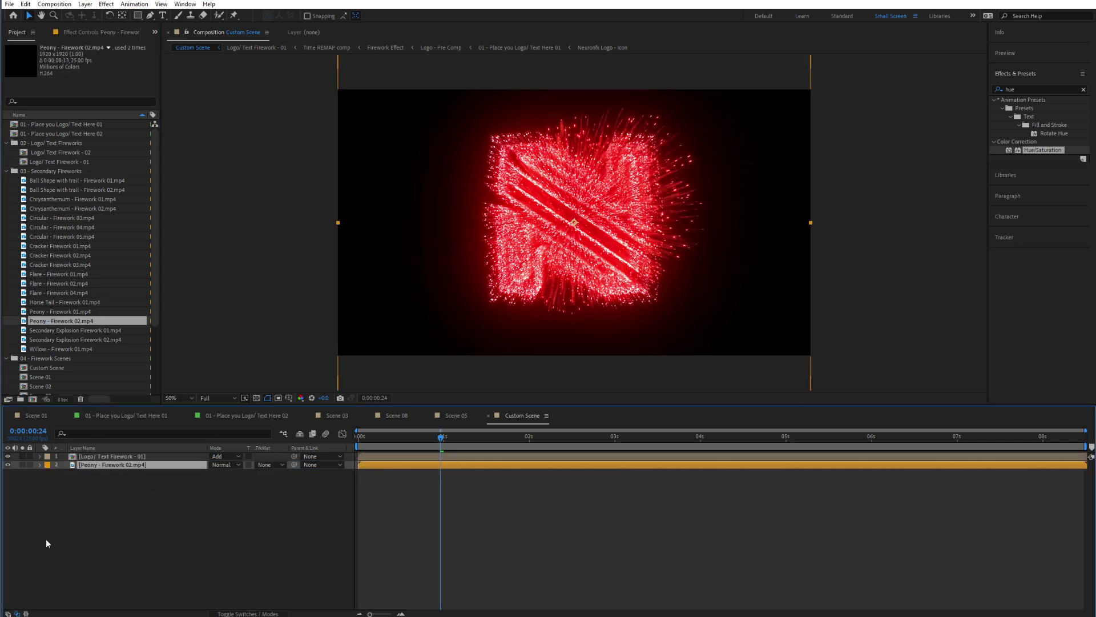
key(s)
drag(232, 473, 239, 525)
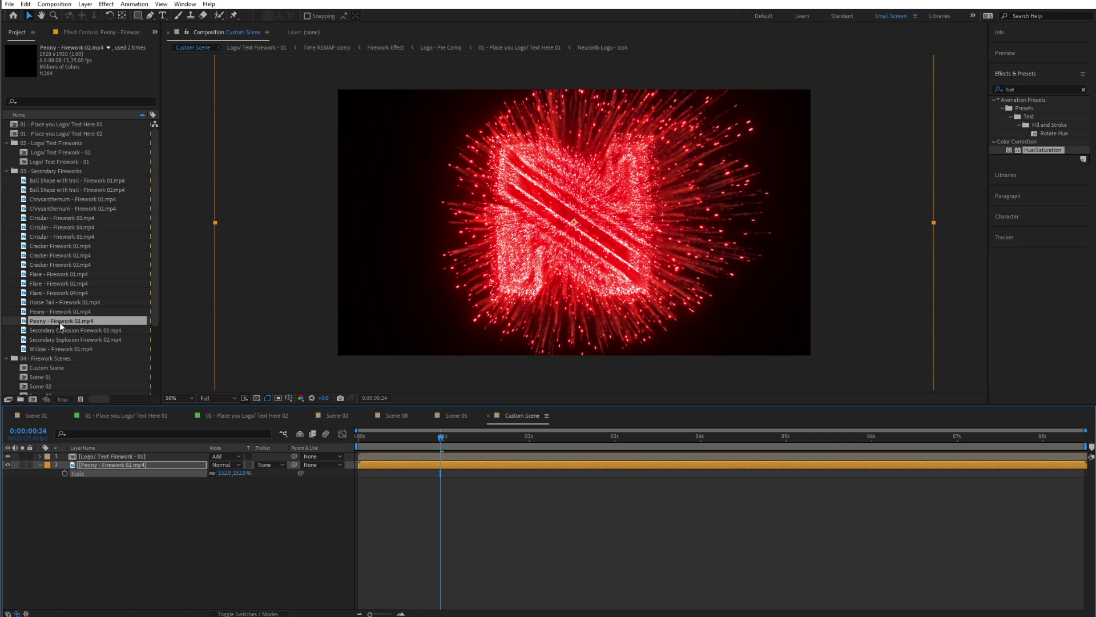
drag(1030, 150, 142, 465)
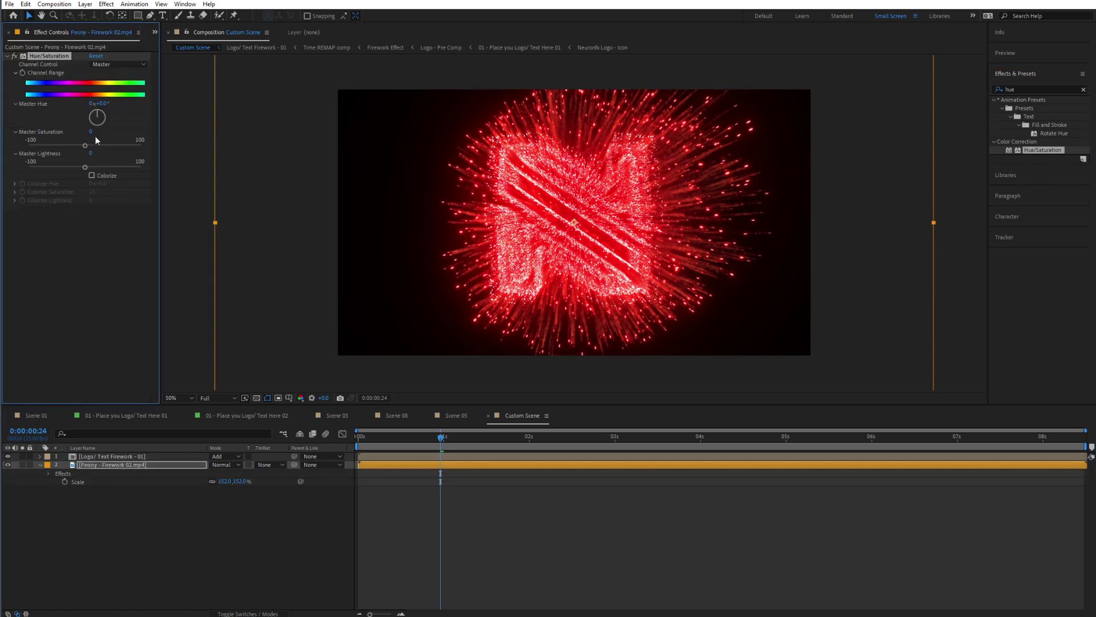
Set Peony Master Hue to 119°, give the logo firework Hue/Saturation at 227°, and restore the Project panel
drag(98, 120, 104, 118)
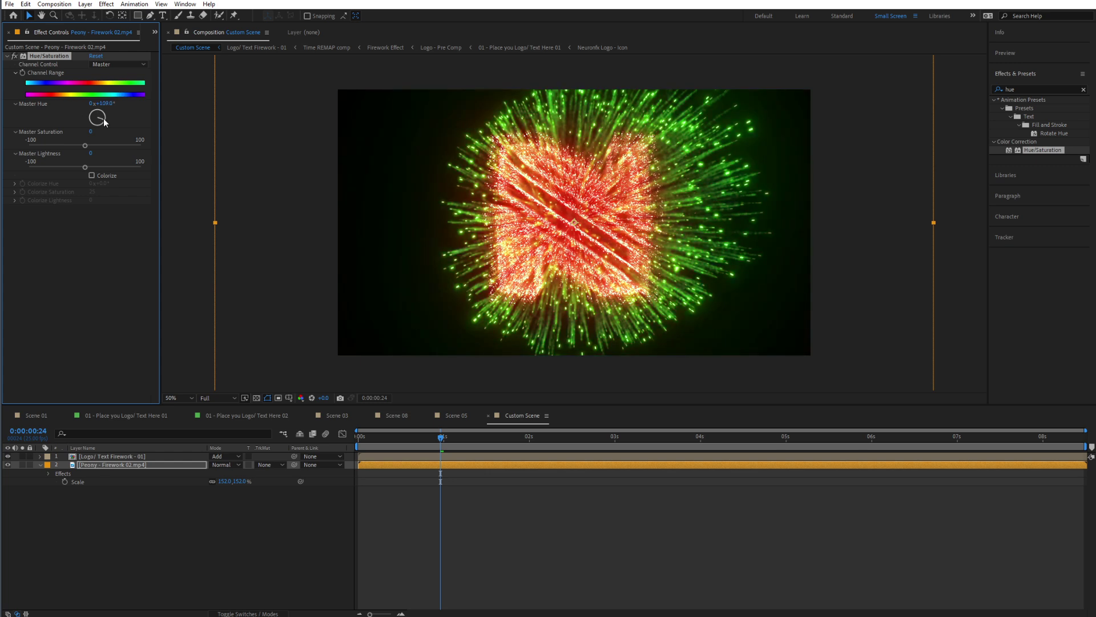
click(571, 303)
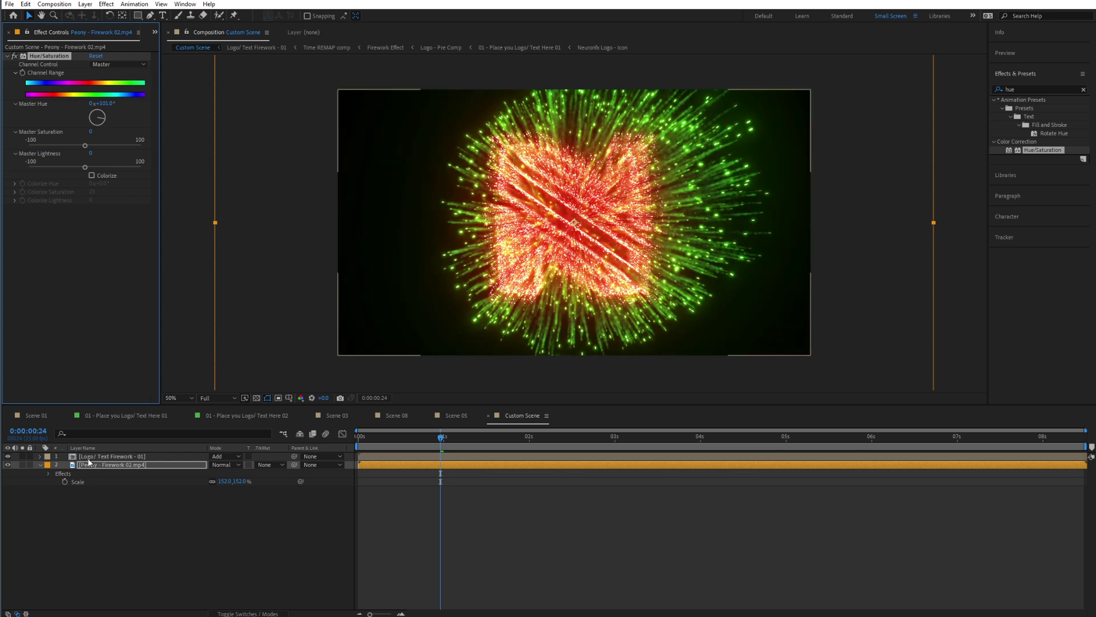
drag(1037, 149, 133, 457)
drag(100, 118, 84, 128)
click(64, 541)
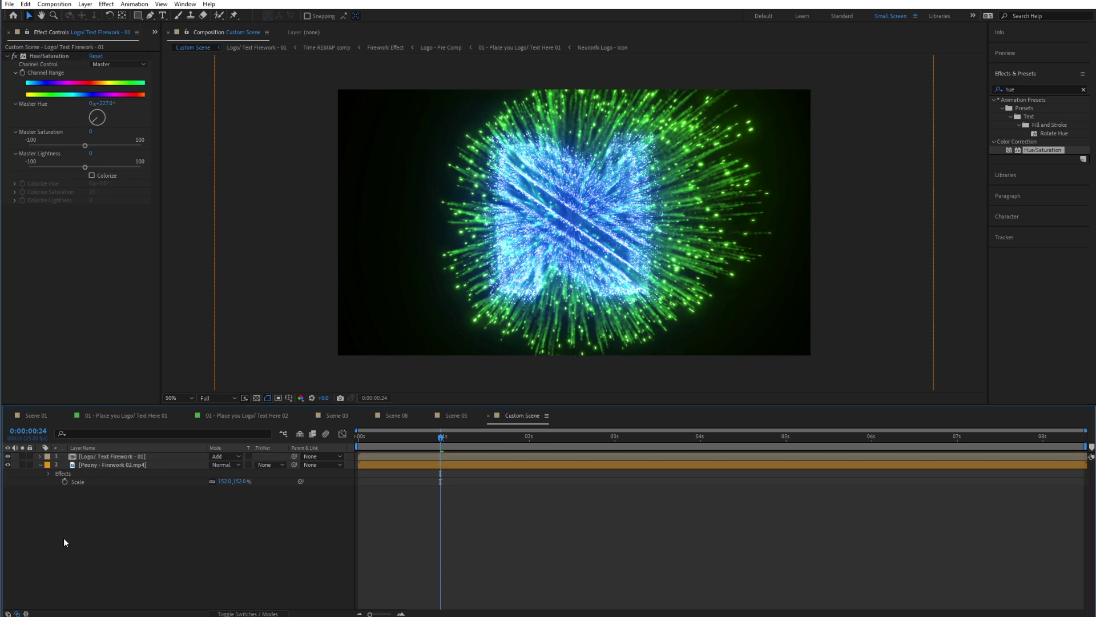
click(158, 33)
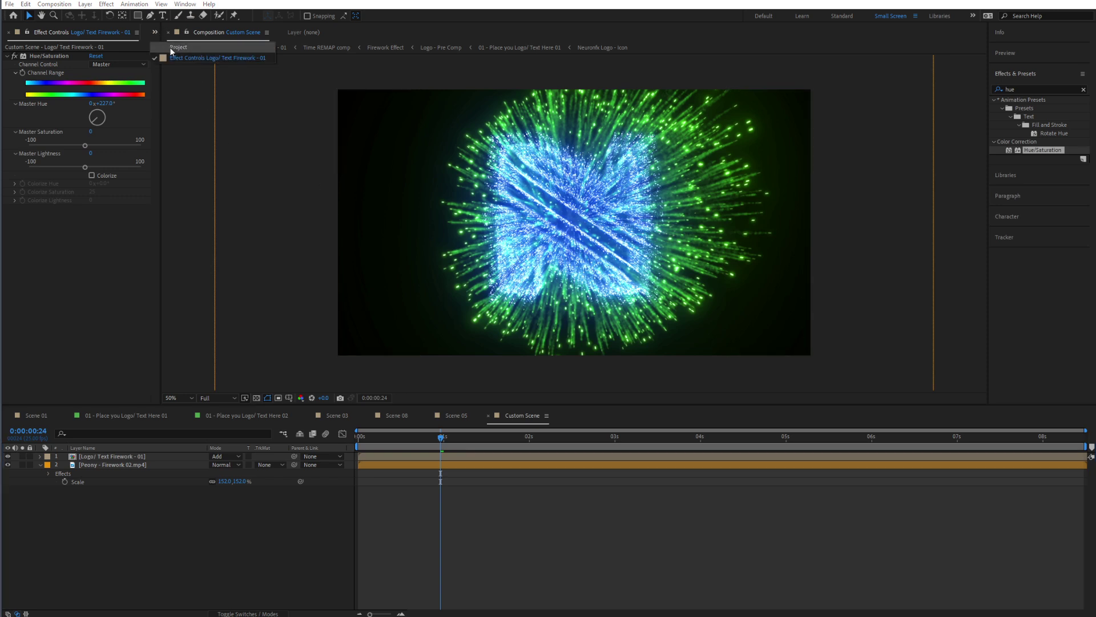
click(172, 48)
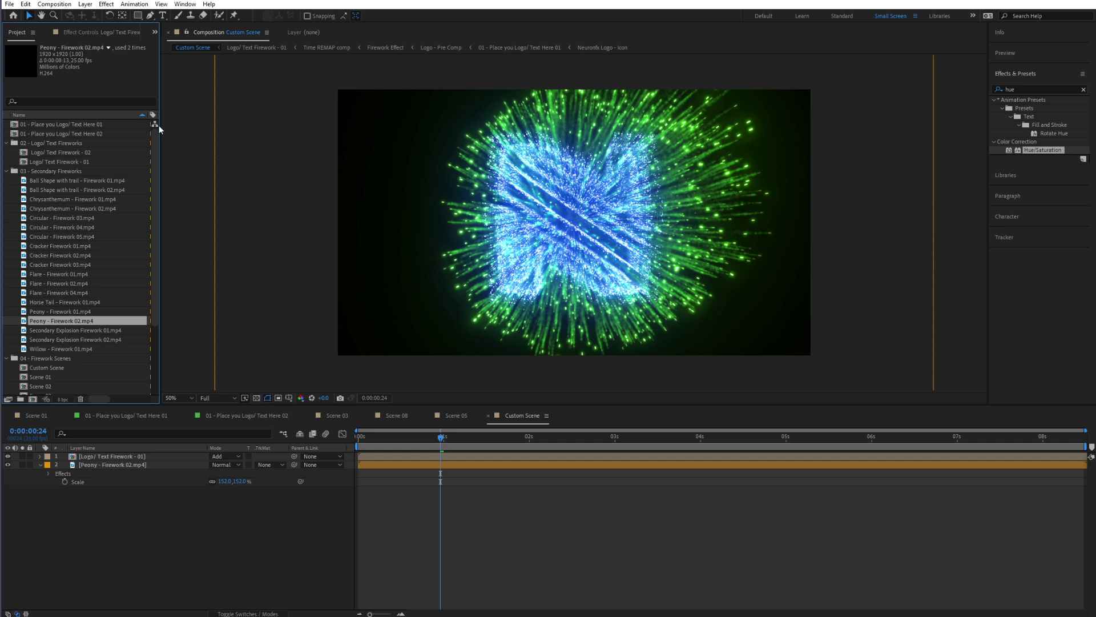
Open 05 - Render in Full HD, make Scene 01 visible, and add it to the Media Encoder queue
click(6, 171)
click(5, 143)
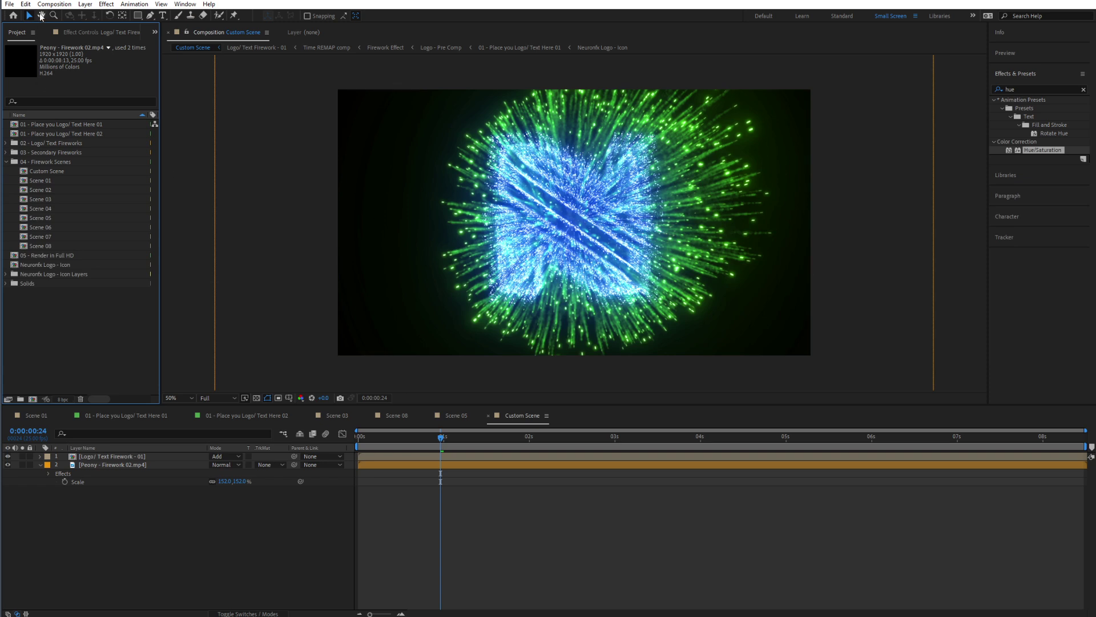
double_click(48, 255)
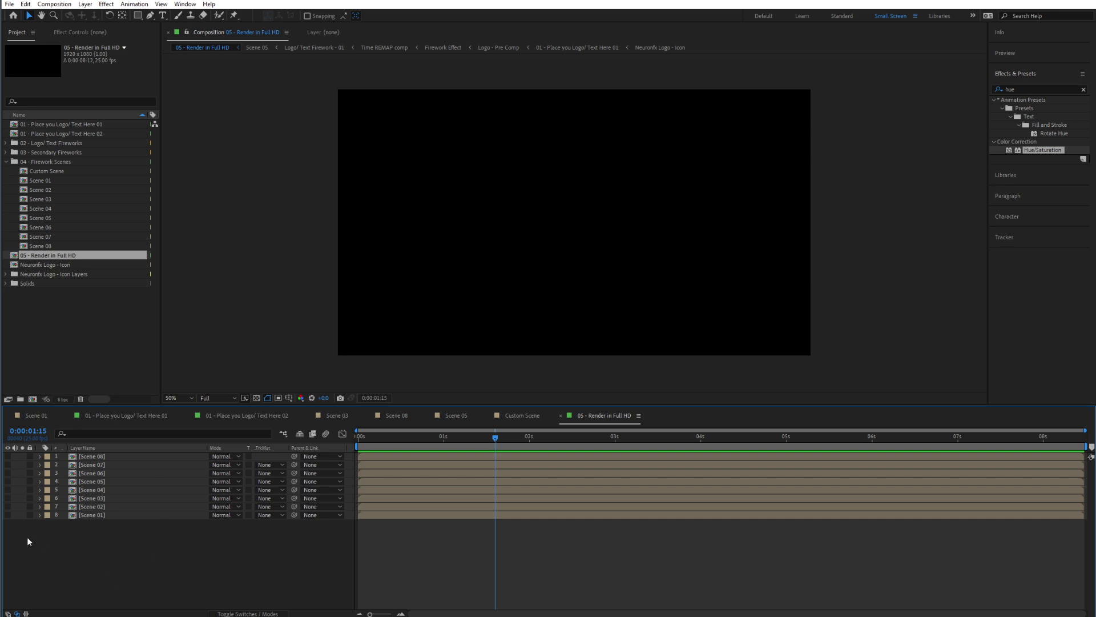
click(7, 514)
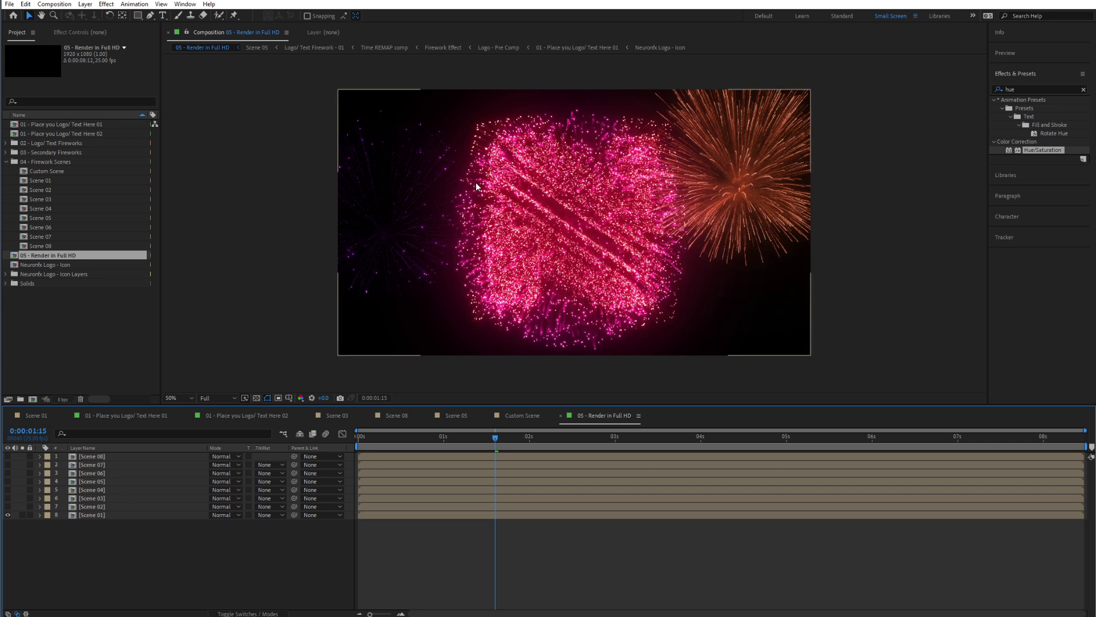
click(55, 4)
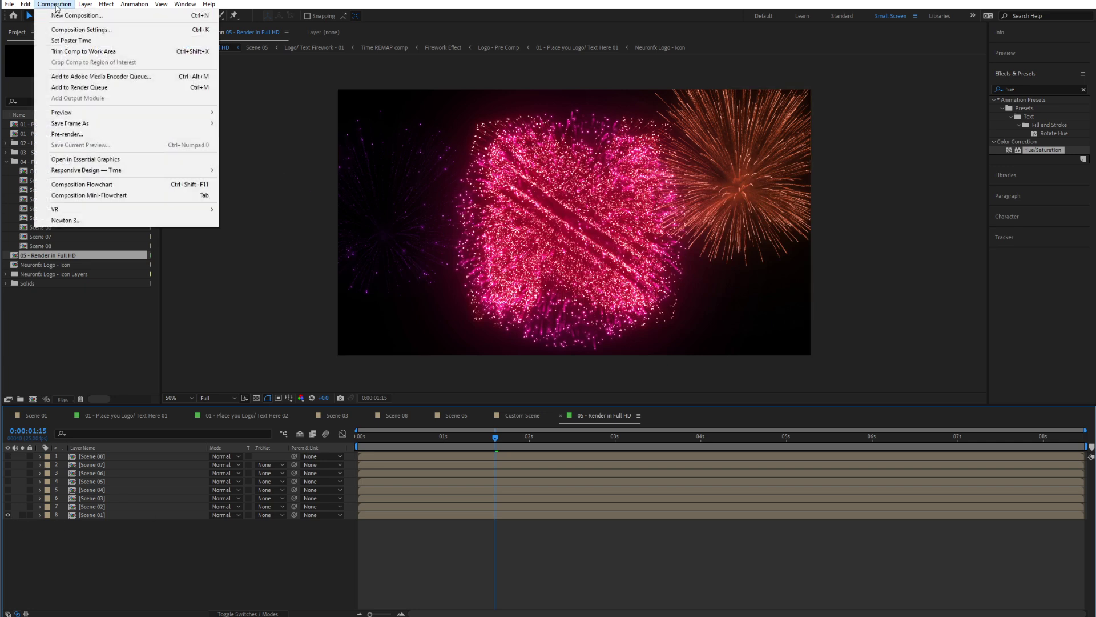
click(158, 78)
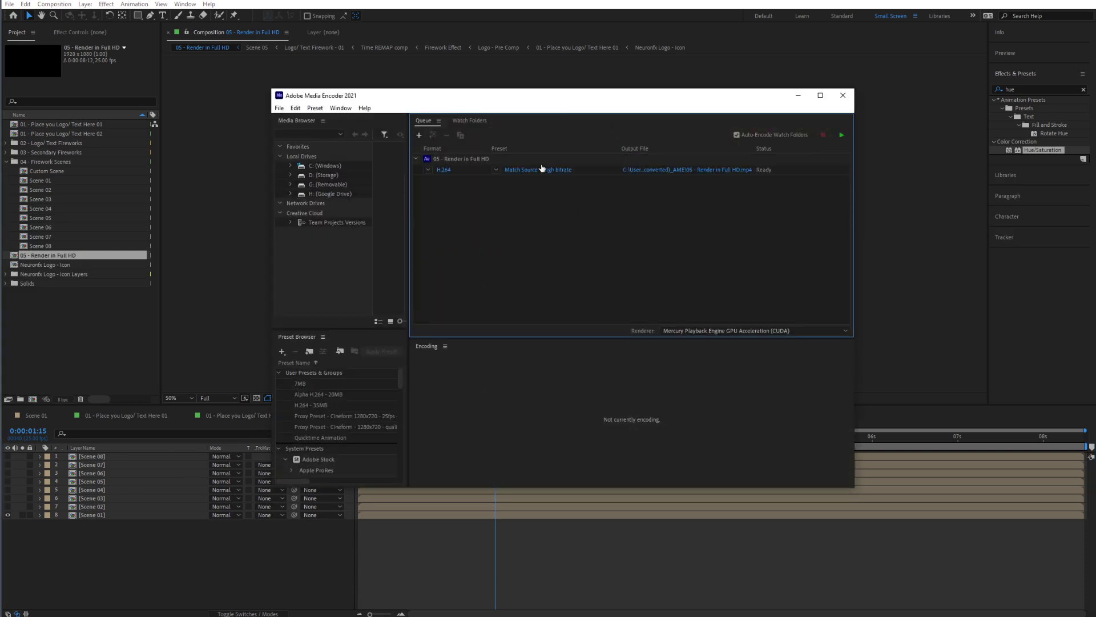
Save the output as Help Video Firework.mp4 in Firework Exports and switch off audio export
click(521, 170)
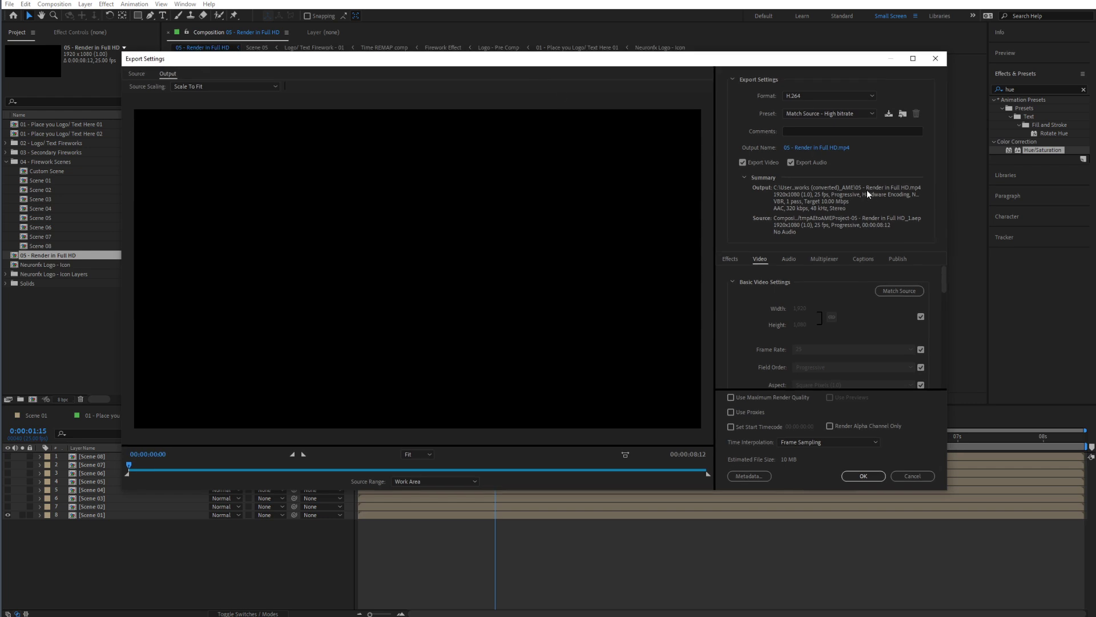
click(800, 149)
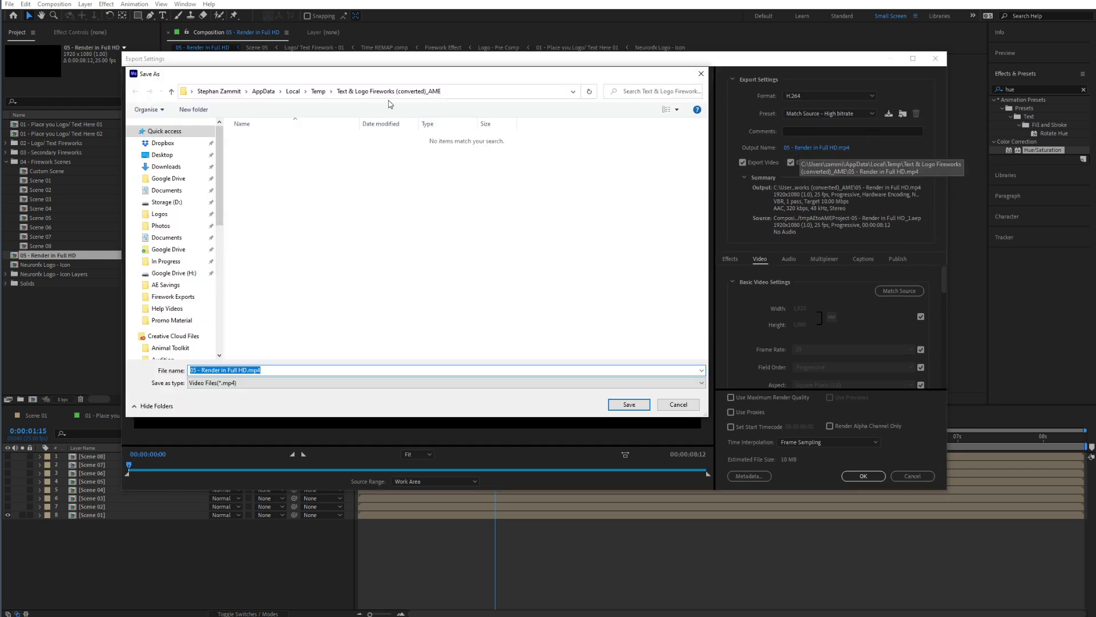
click(173, 297)
click(231, 370)
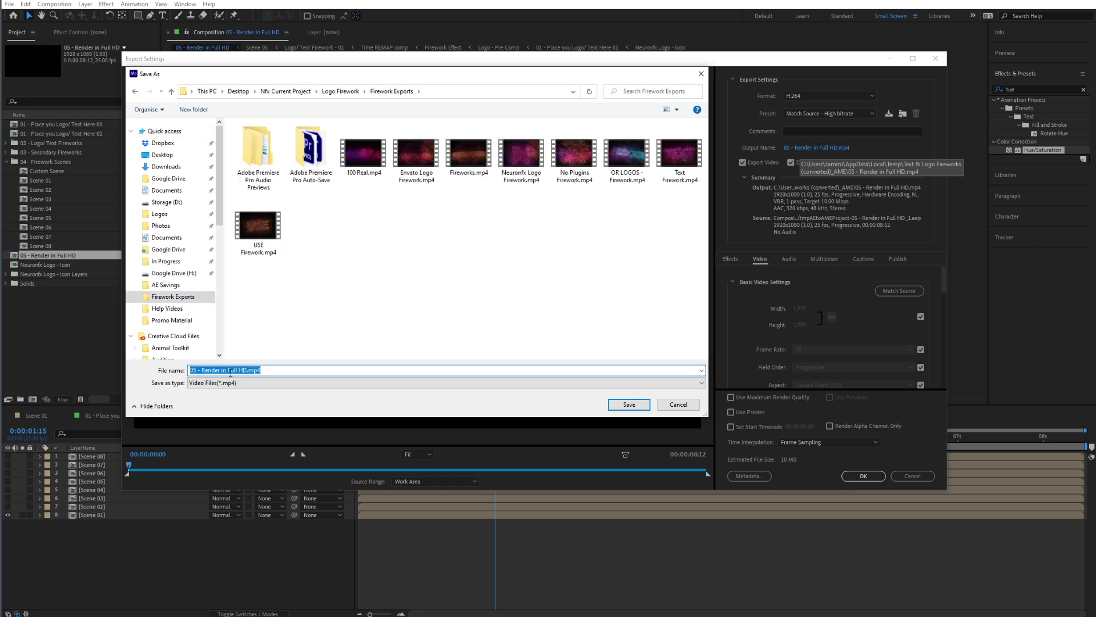
text(Help VIdeo Firework)
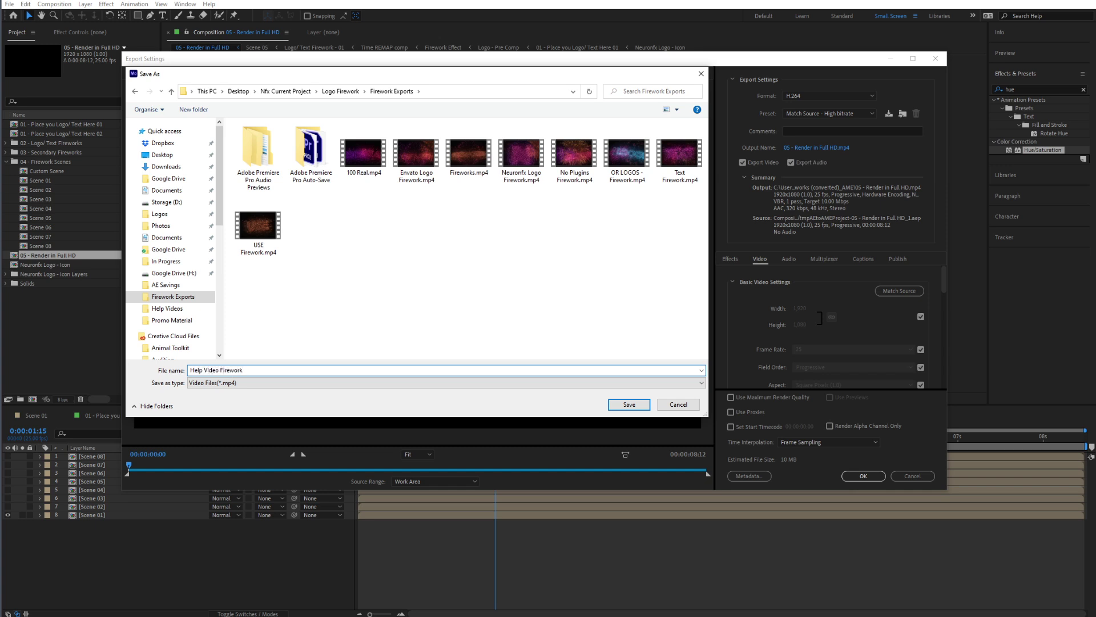
click(629, 404)
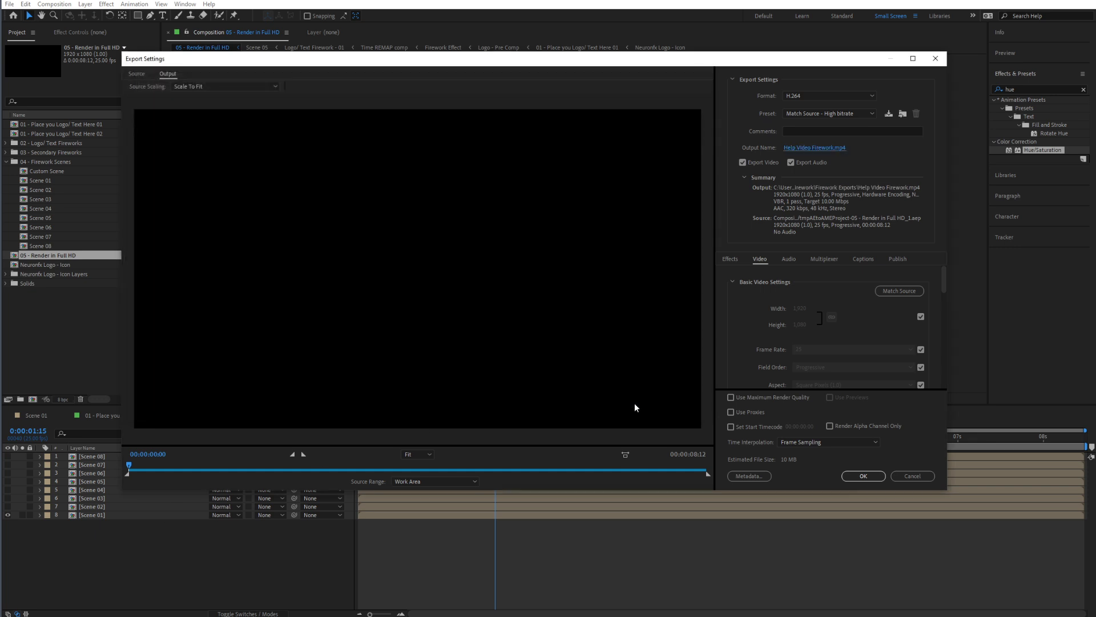
click(791, 163)
Re-enable audio, keep H.264 with a 40 Mbps target bitrate, then start encoding the queue
click(797, 163)
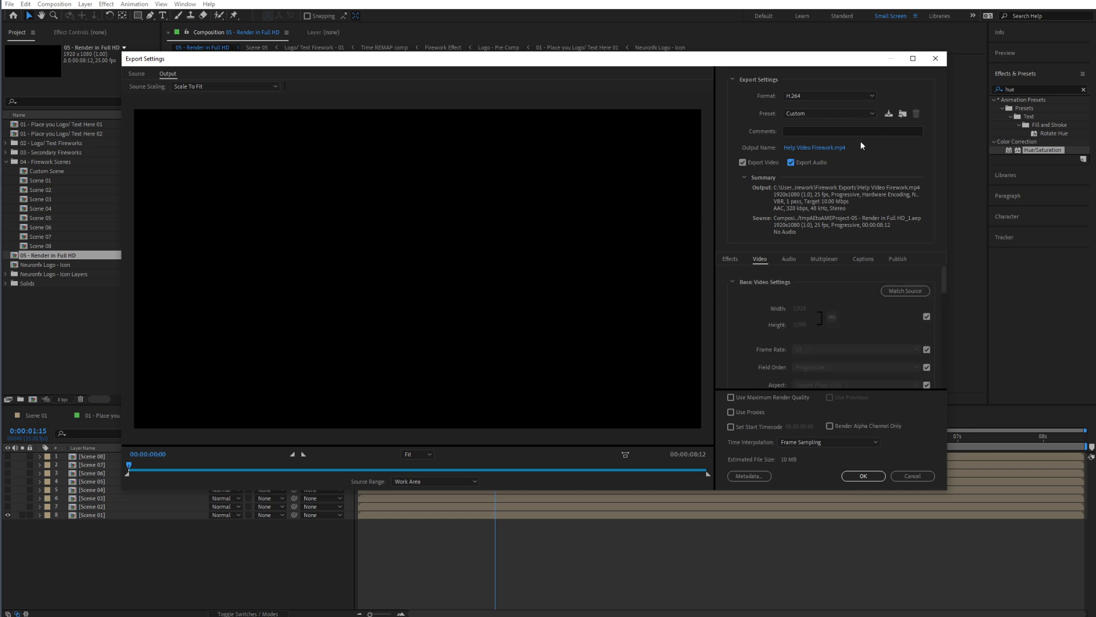
click(799, 97)
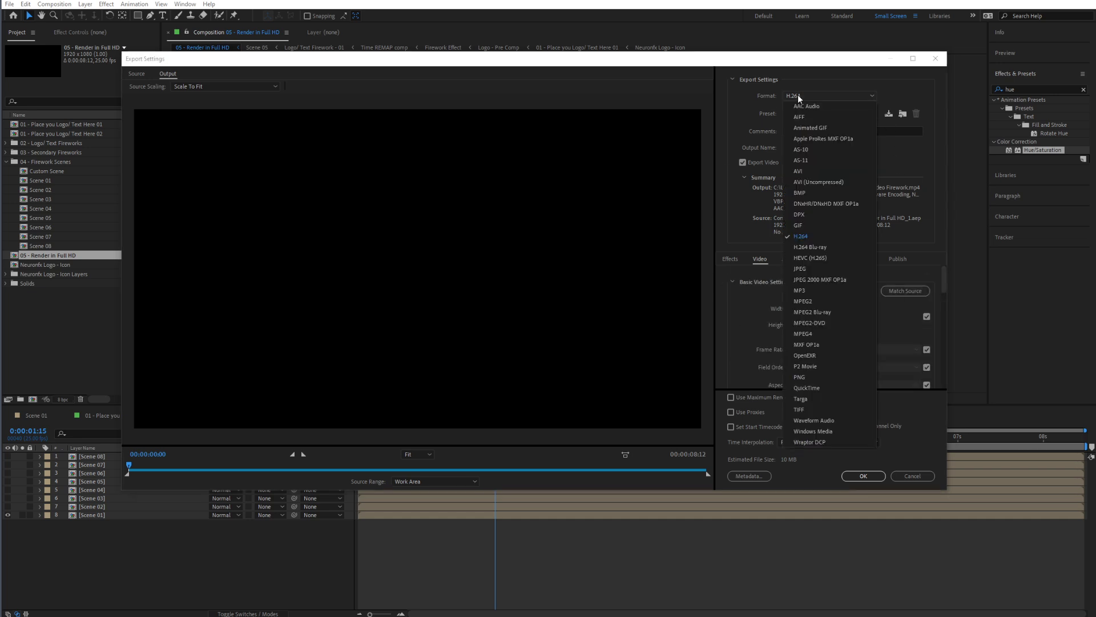
click(803, 235)
scroll(841, 325, down, 10)
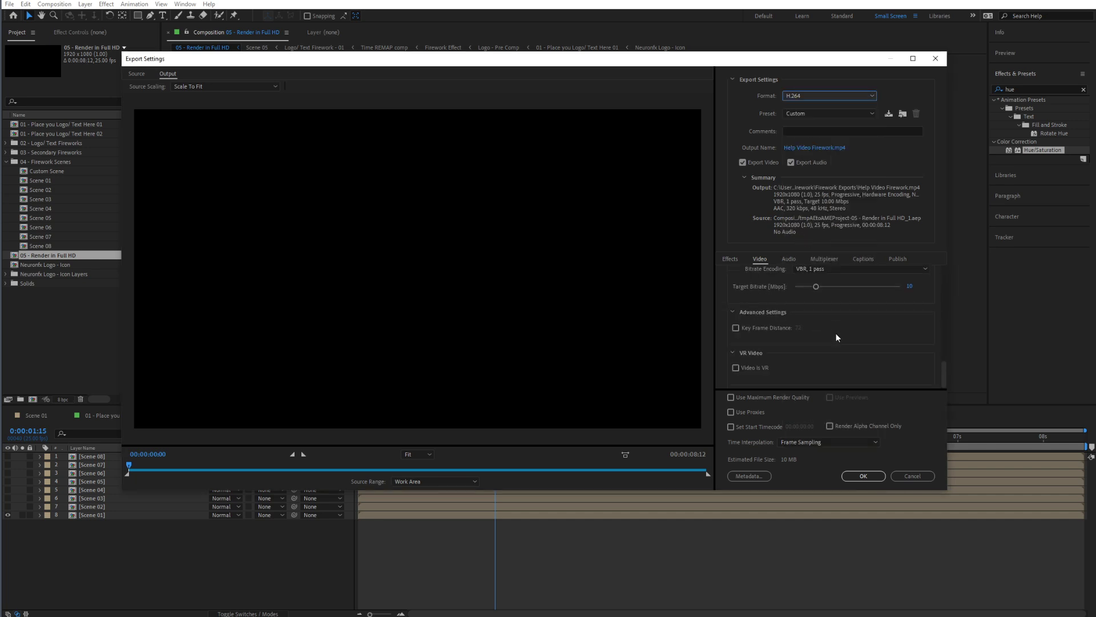
click(911, 287)
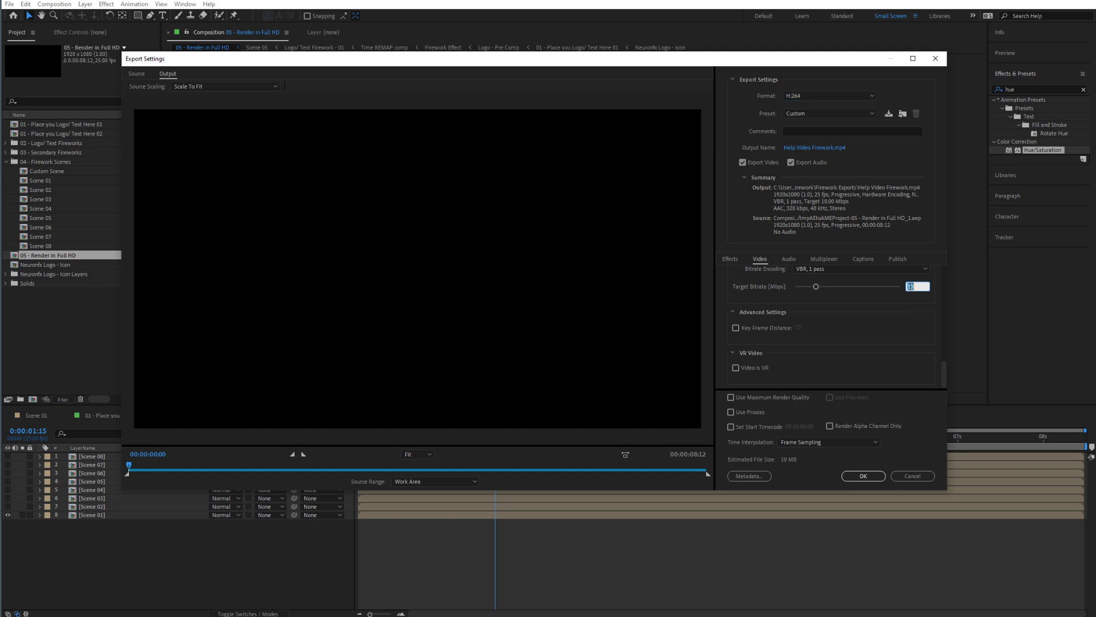
text(40)
click(849, 331)
click(859, 479)
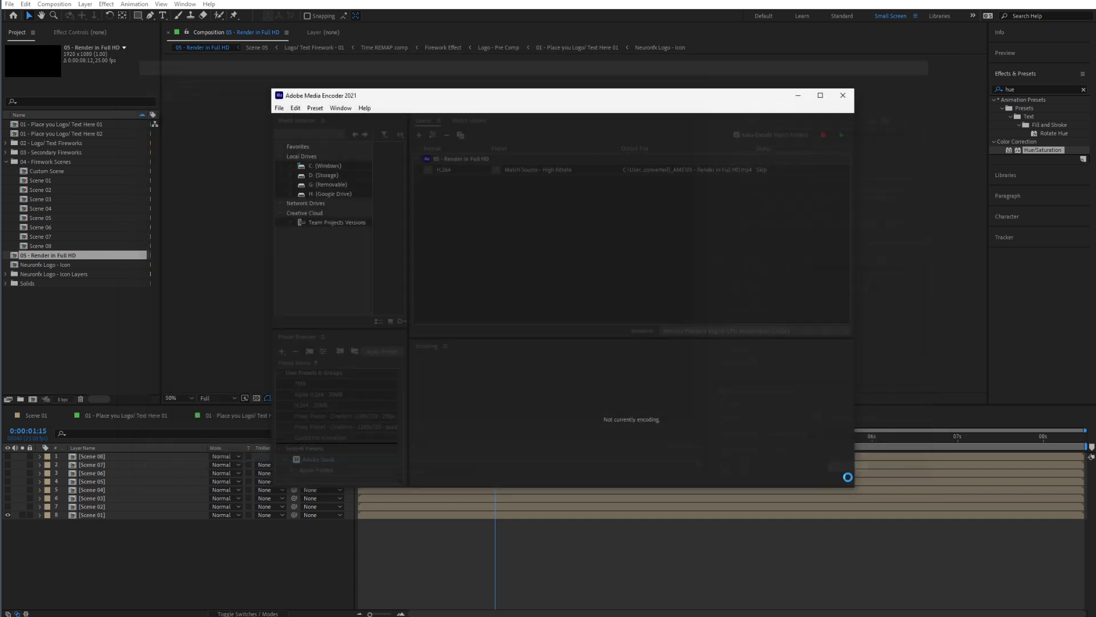
click(840, 137)
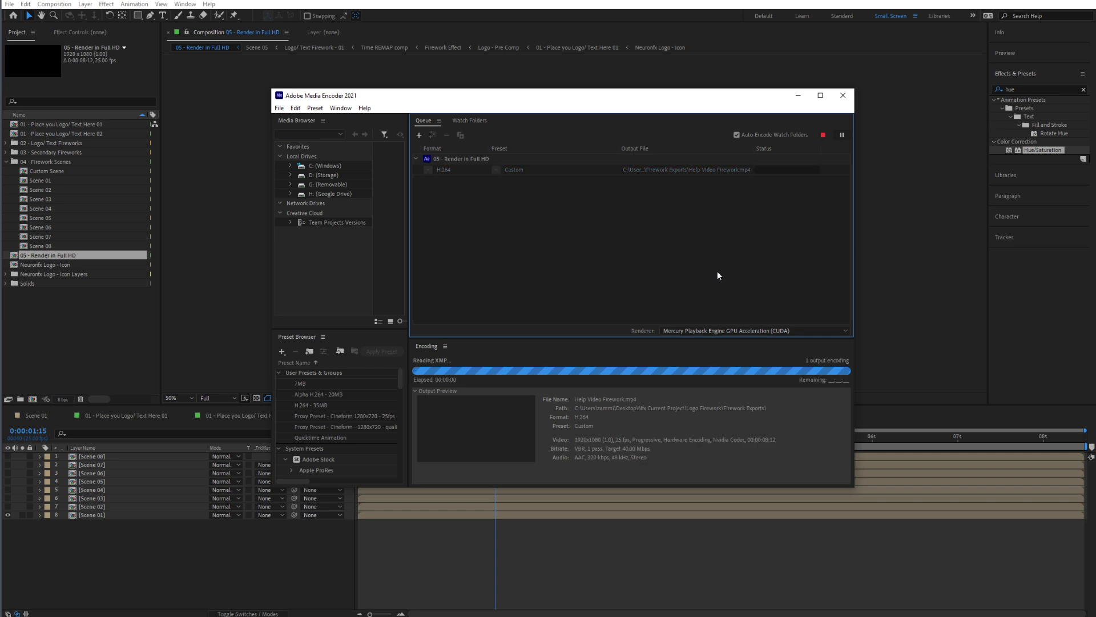